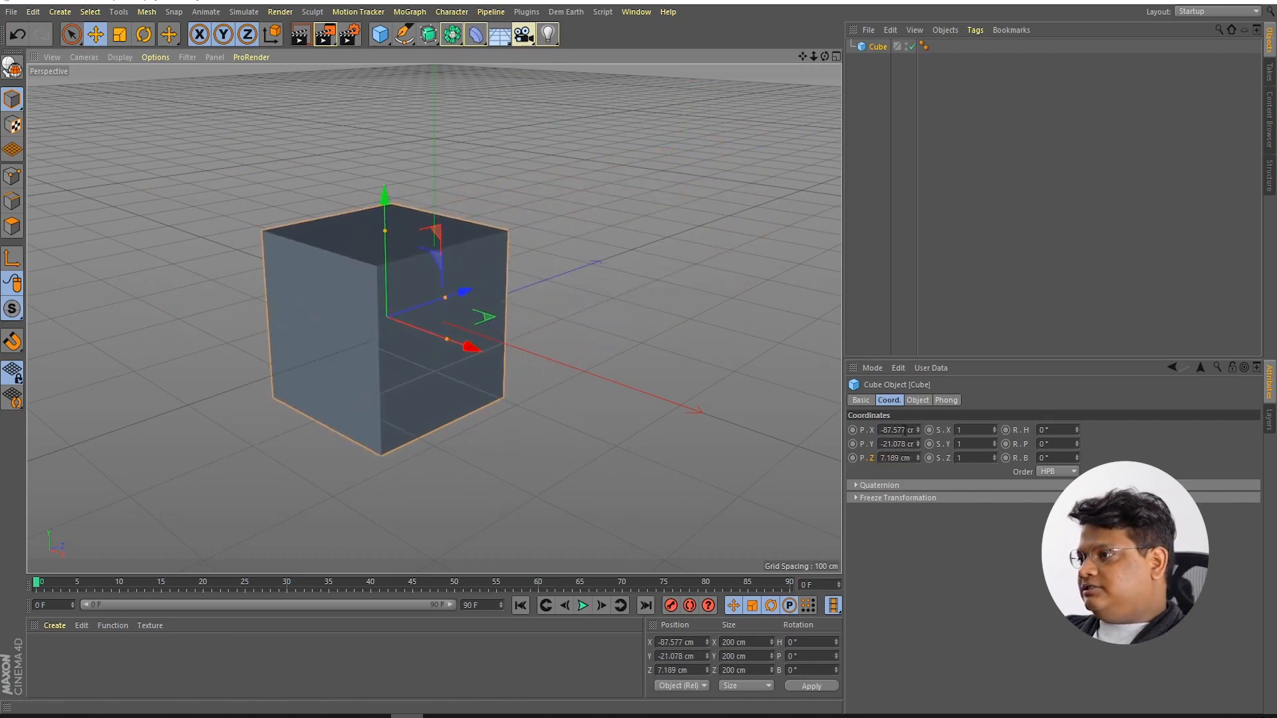
Step: Set the cube's X, Y and Z position to 0 cm so it sits at the world origin
{"action": "left_click", "coordinate": [903, 428]}
{"action": "type", "text": "0"}
{"action": "key", "text": "Tab"}
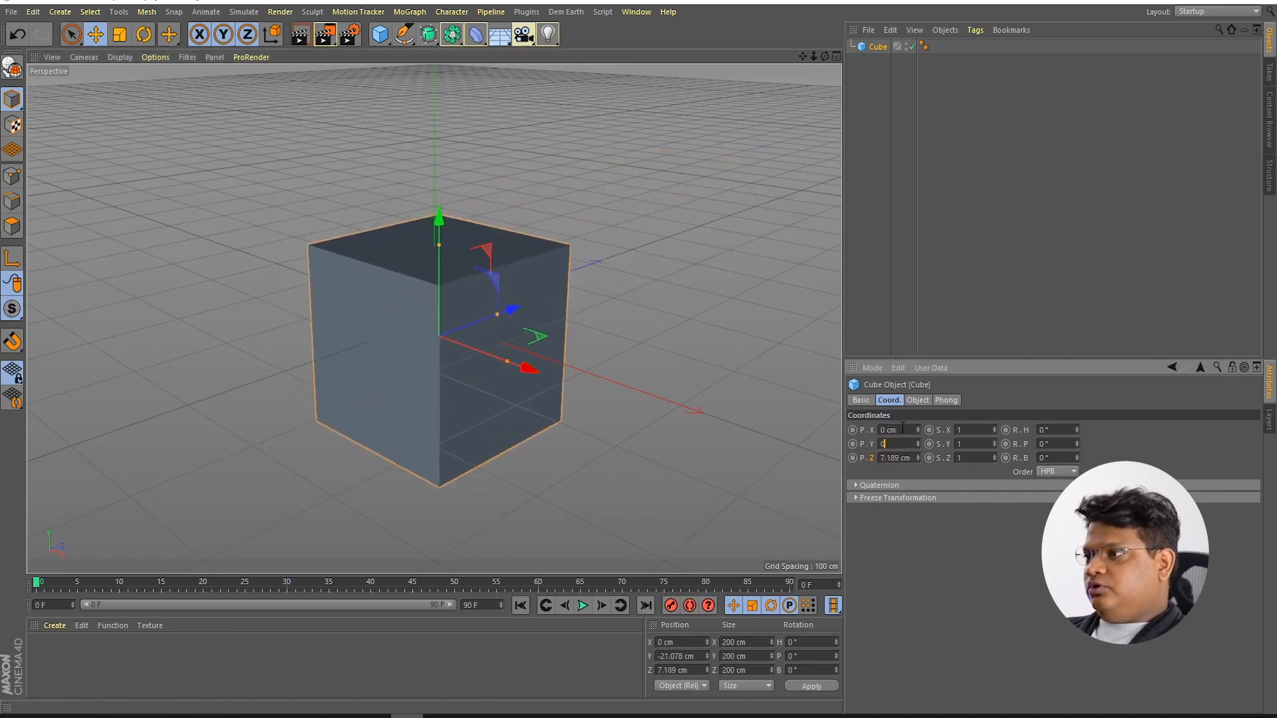
{"action": "type", "text": "0"}
{"action": "key", "text": "Tab"}
{"action": "type", "text": "0"}
{"action": "key", "text": "Return"}
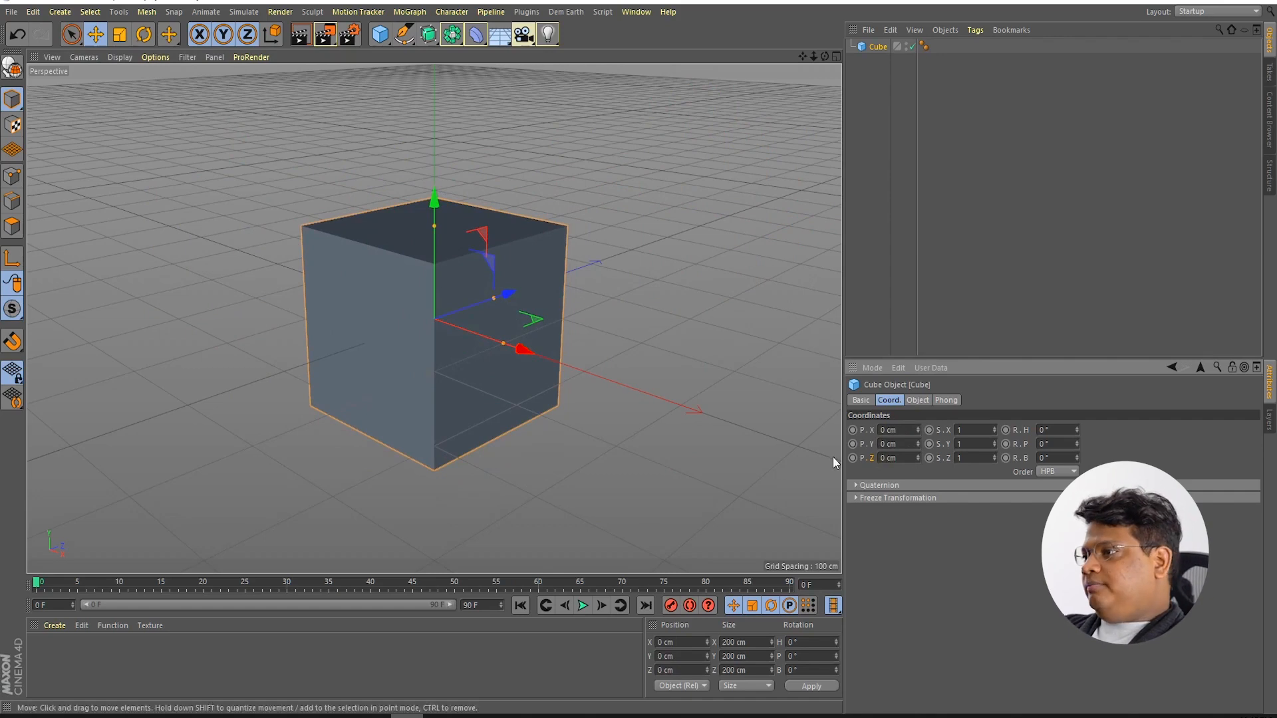
Step: Reselect the cube, view the layer list and return to the cube's attributes
{"action": "left_click", "coordinate": [628, 233]}
{"action": "left_click", "coordinate": [351, 280]}
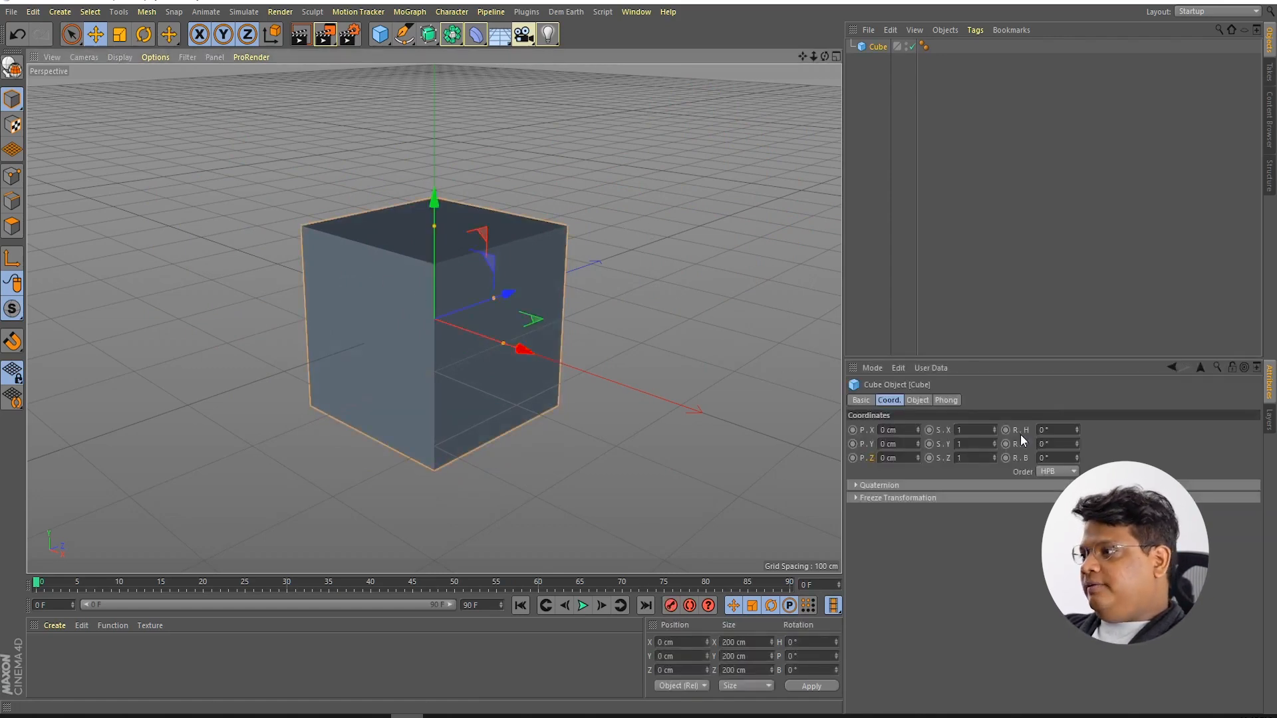
{"action": "left_click", "coordinate": [1269, 409]}
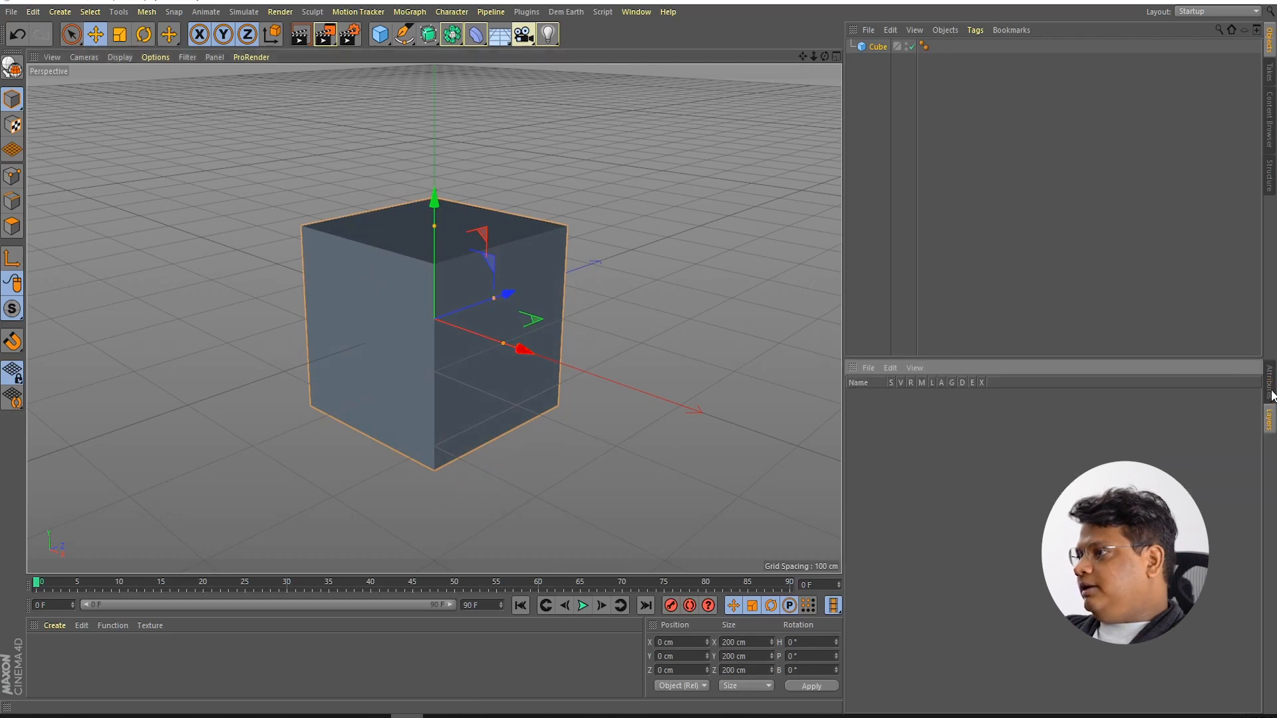
{"action": "left_click", "coordinate": [1270, 389]}
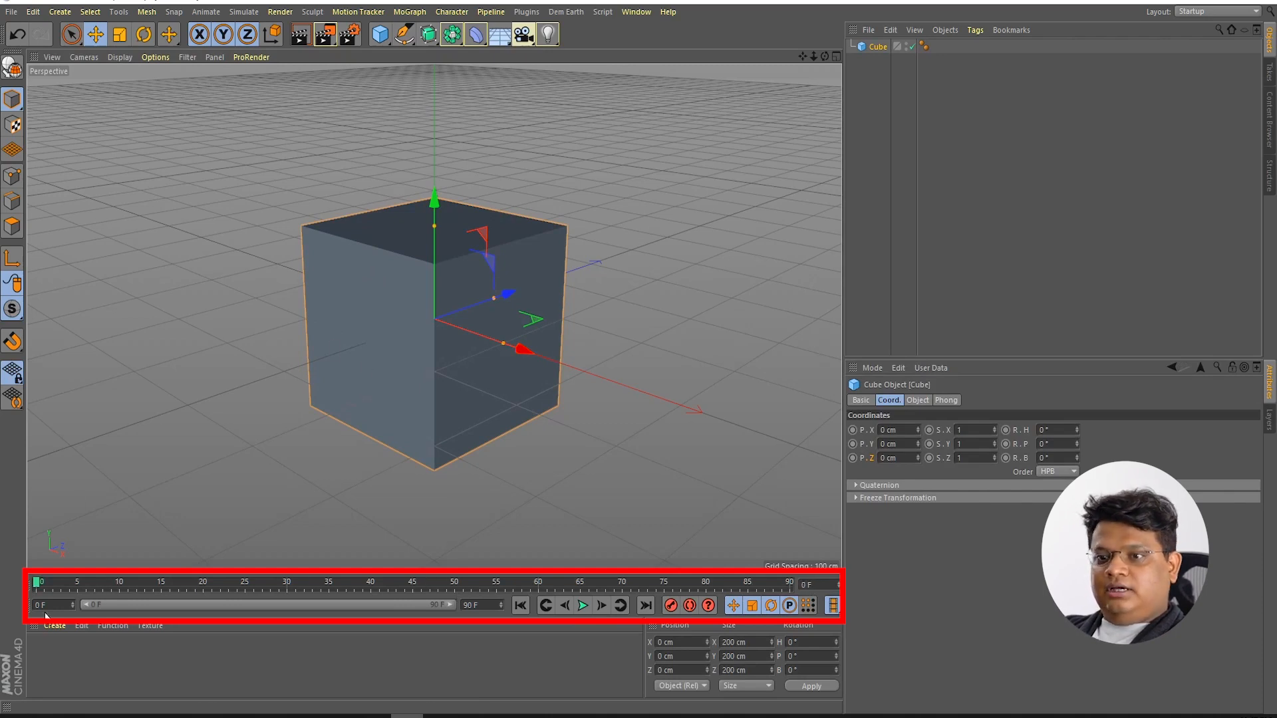
Step: Animate the cube between frames 0 and 29 by moving it about 247 cm along X and keyframing it, and return to frame 0
{"action": "left_click_drag", "start_coordinate": [45, 580], "coordinate": [300, 587]}
{"action": "left_click_drag", "start_coordinate": [522, 349], "coordinate": [727, 445]}
{"action": "left_click", "coordinate": [668, 607]}
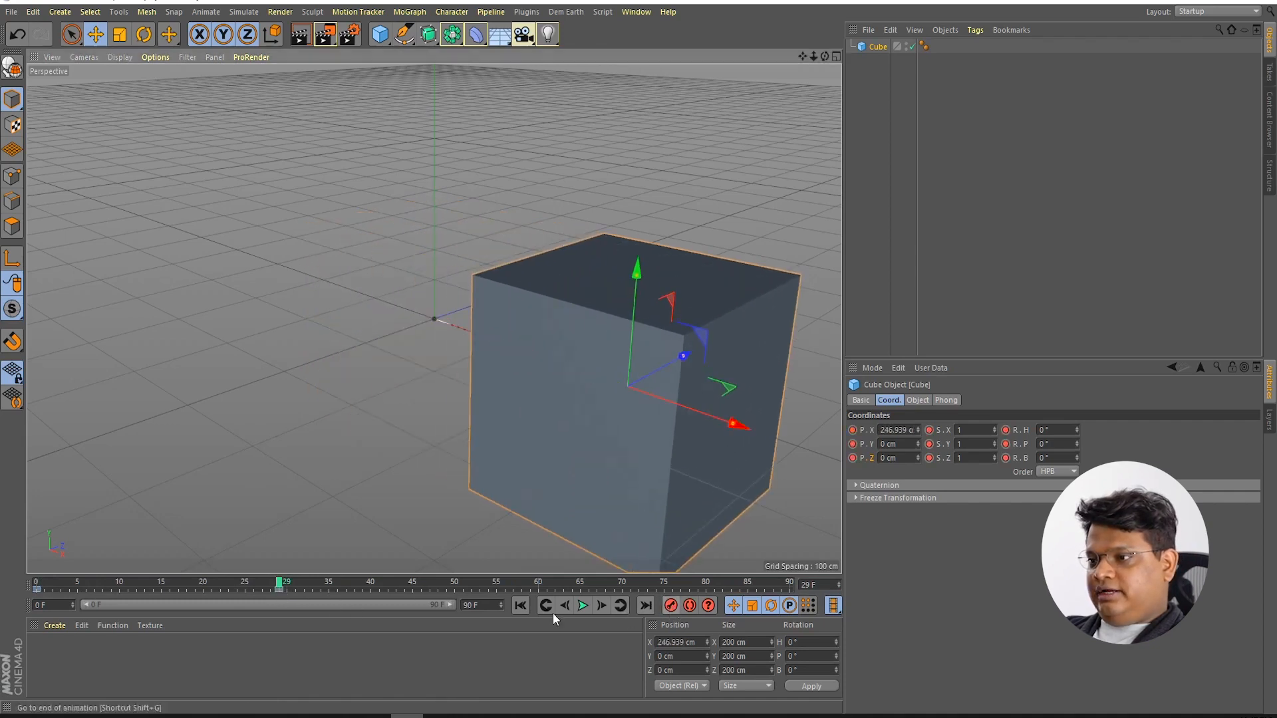
{"action": "left_click_drag", "start_coordinate": [282, 584], "coordinate": [37, 715]}
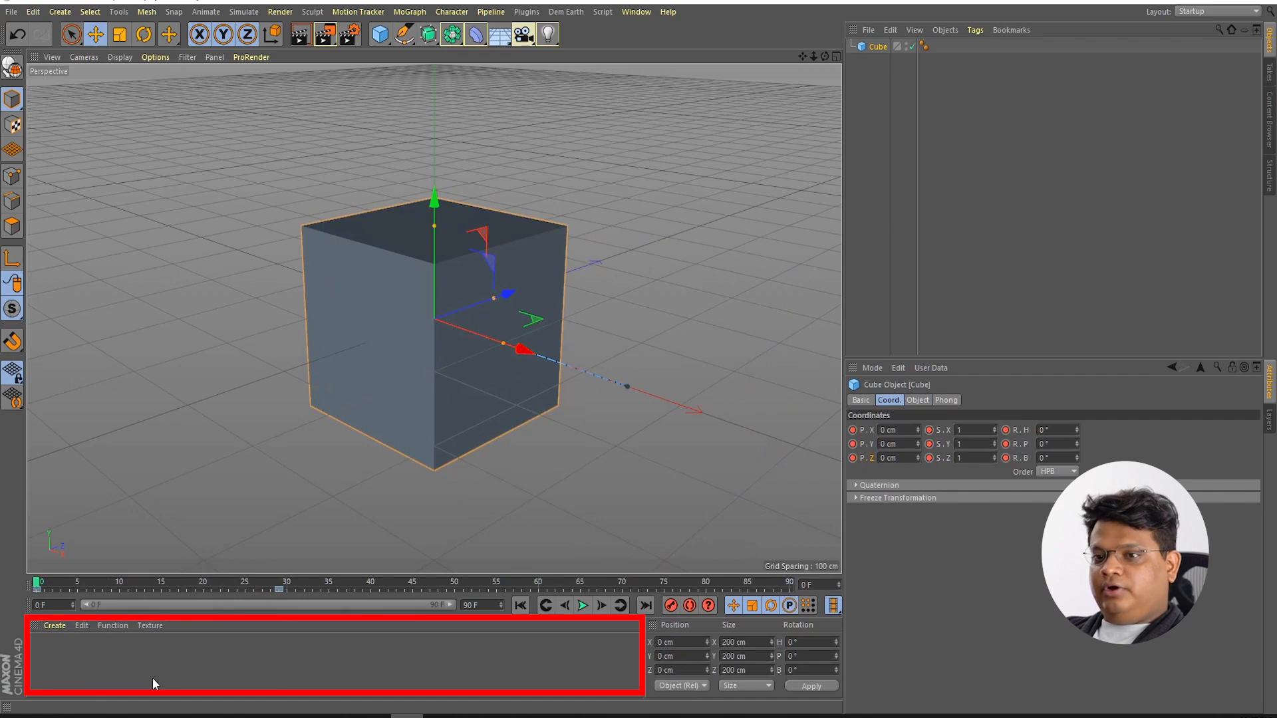
Step: Create a material with a red color of hue 360° and saturation 90%, and apply it to the cube
{"action": "double_click", "coordinate": [63, 651]}
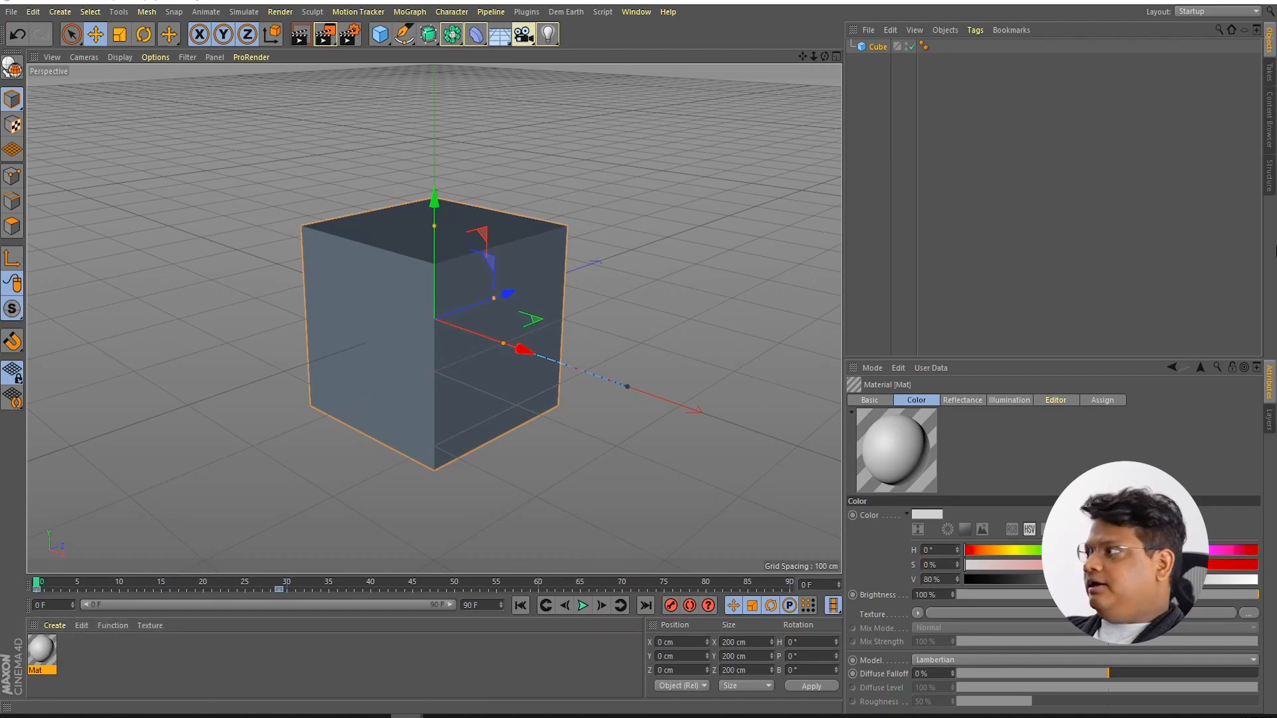
{"action": "double_click", "coordinate": [41, 651]}
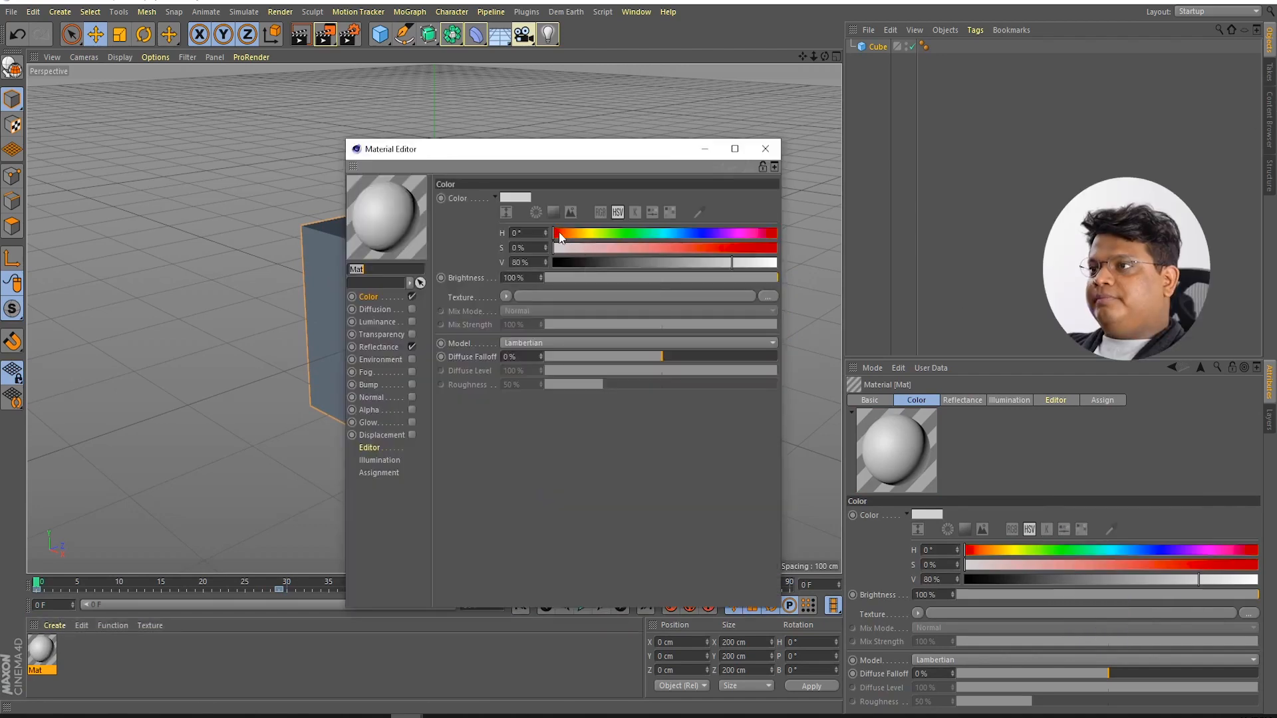
{"action": "left_click_drag", "start_coordinate": [559, 234], "coordinate": [566, 233]}
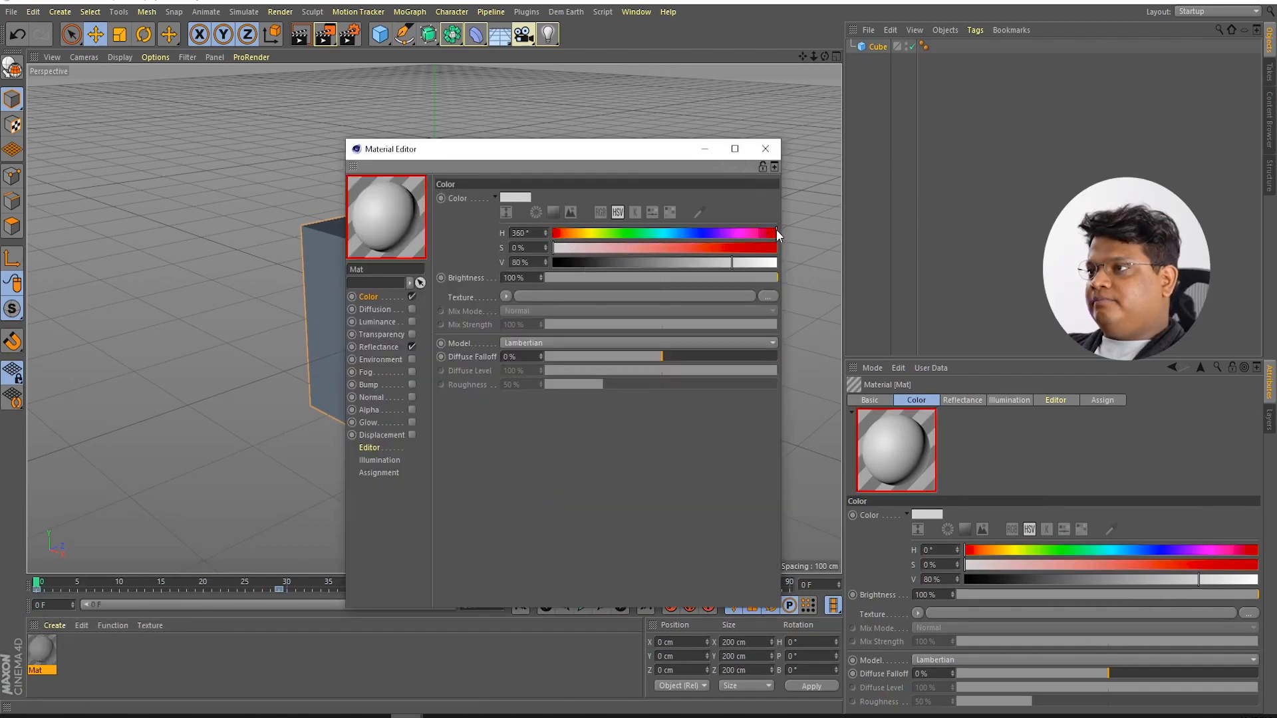
{"action": "left_click_drag", "start_coordinate": [642, 248], "coordinate": [754, 246]}
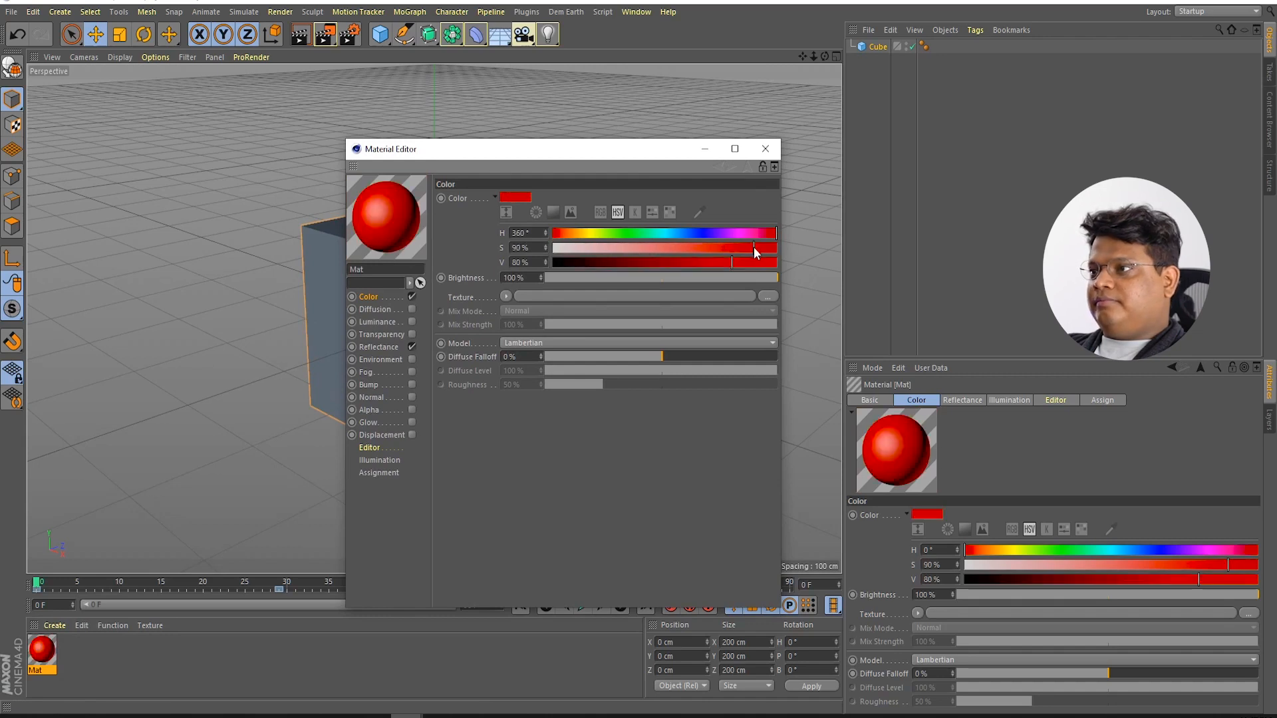
{"action": "left_click", "coordinate": [765, 148]}
{"action": "left_click_drag", "start_coordinate": [44, 660], "coordinate": [366, 310]}
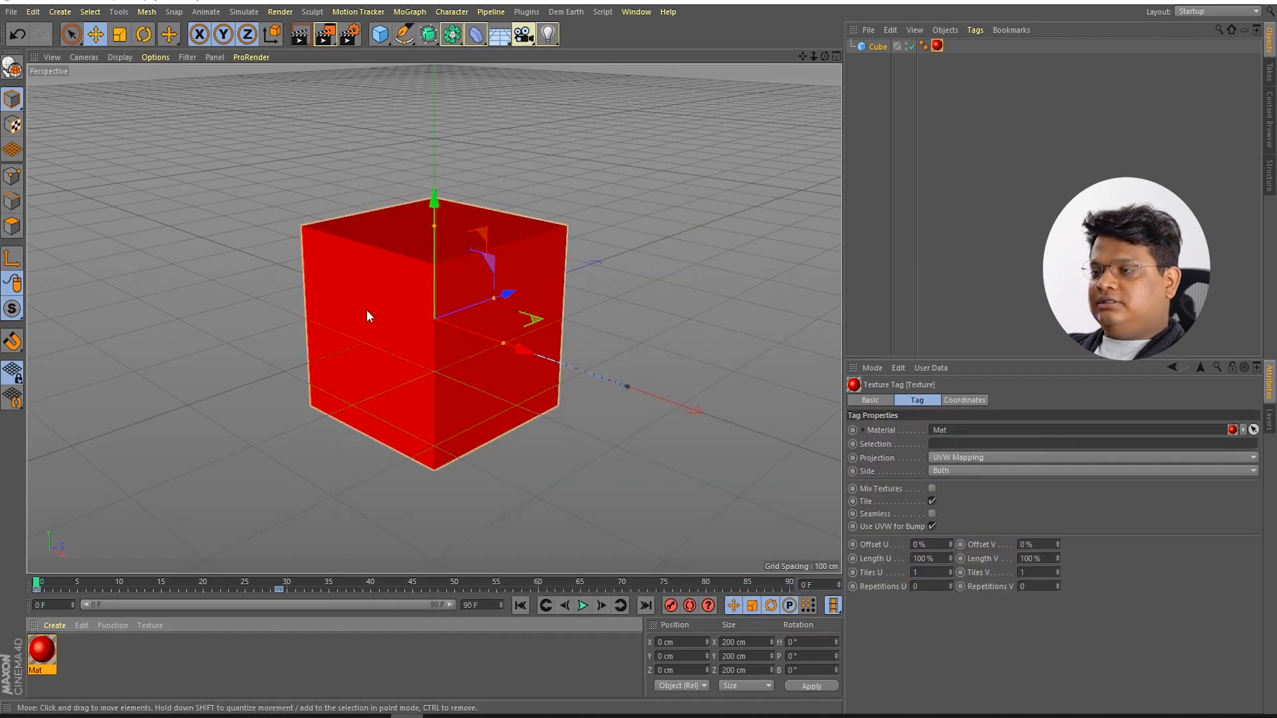
{"action": "left_click", "coordinate": [414, 351]}
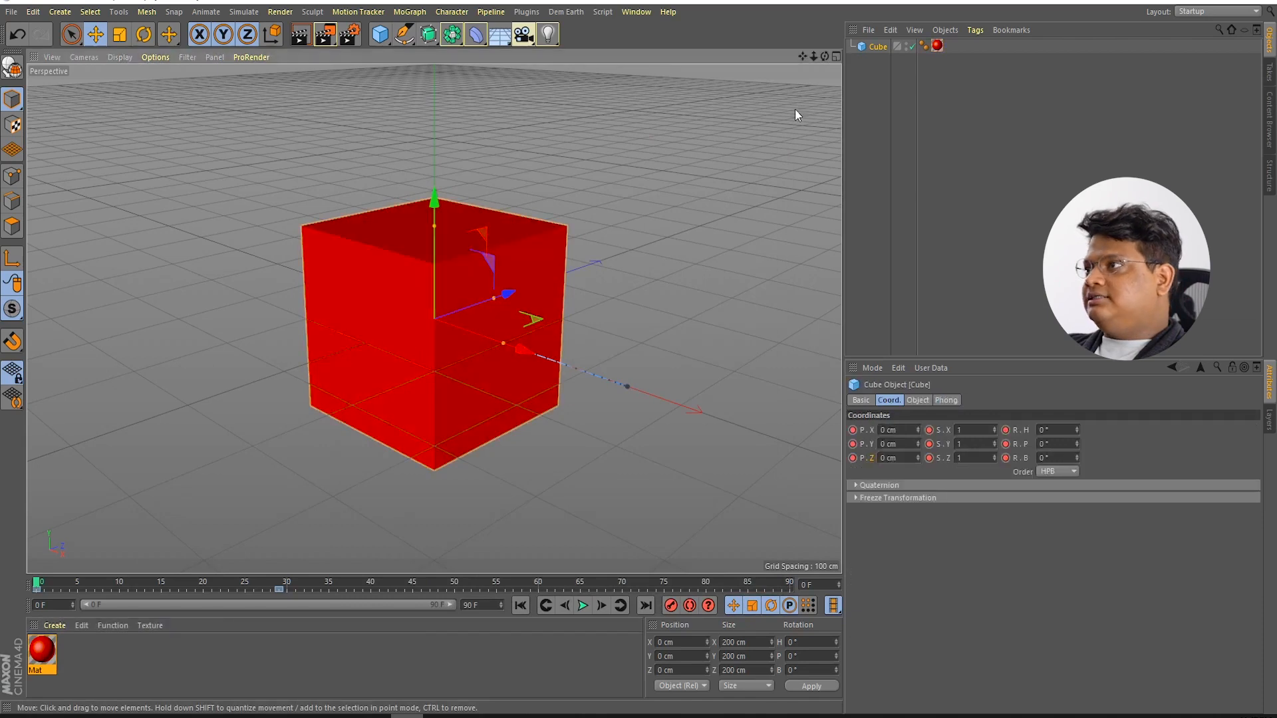
Step: Open the material from the cube's texture tag, change its color hue to 122° green, and reselect the cube
{"action": "left_click", "coordinate": [937, 46]}
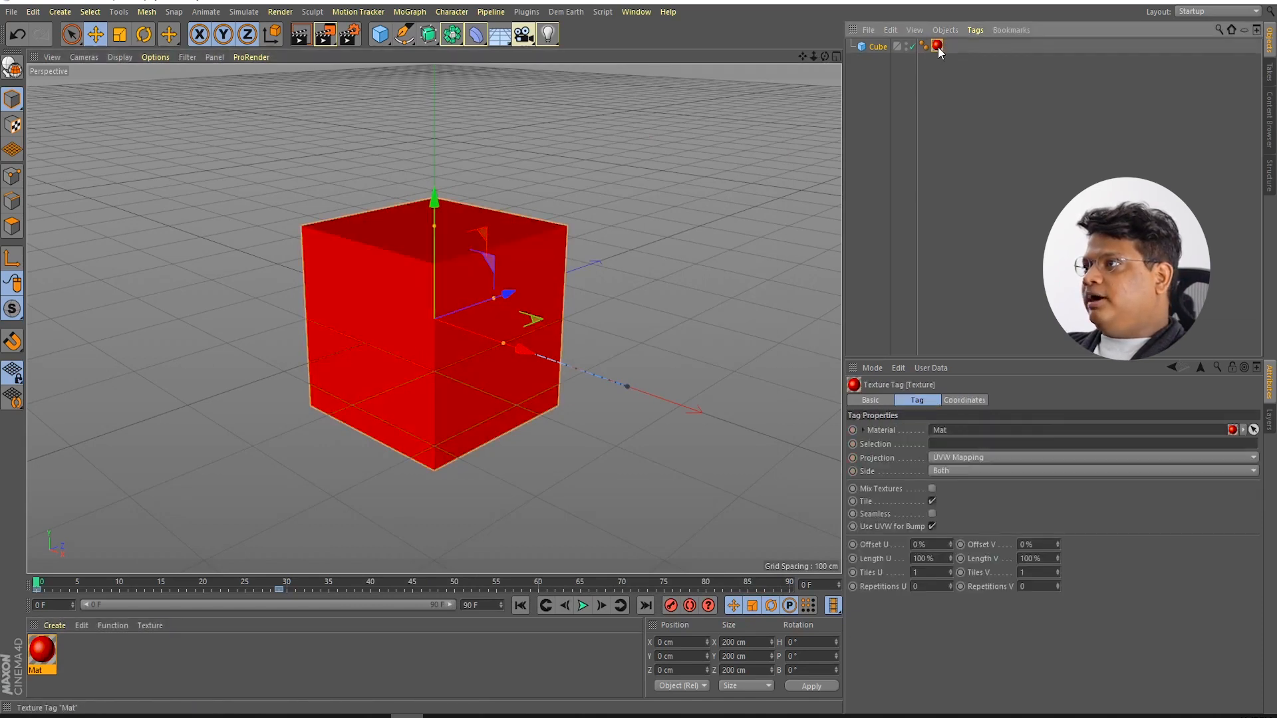
{"action": "double_click", "coordinate": [937, 46]}
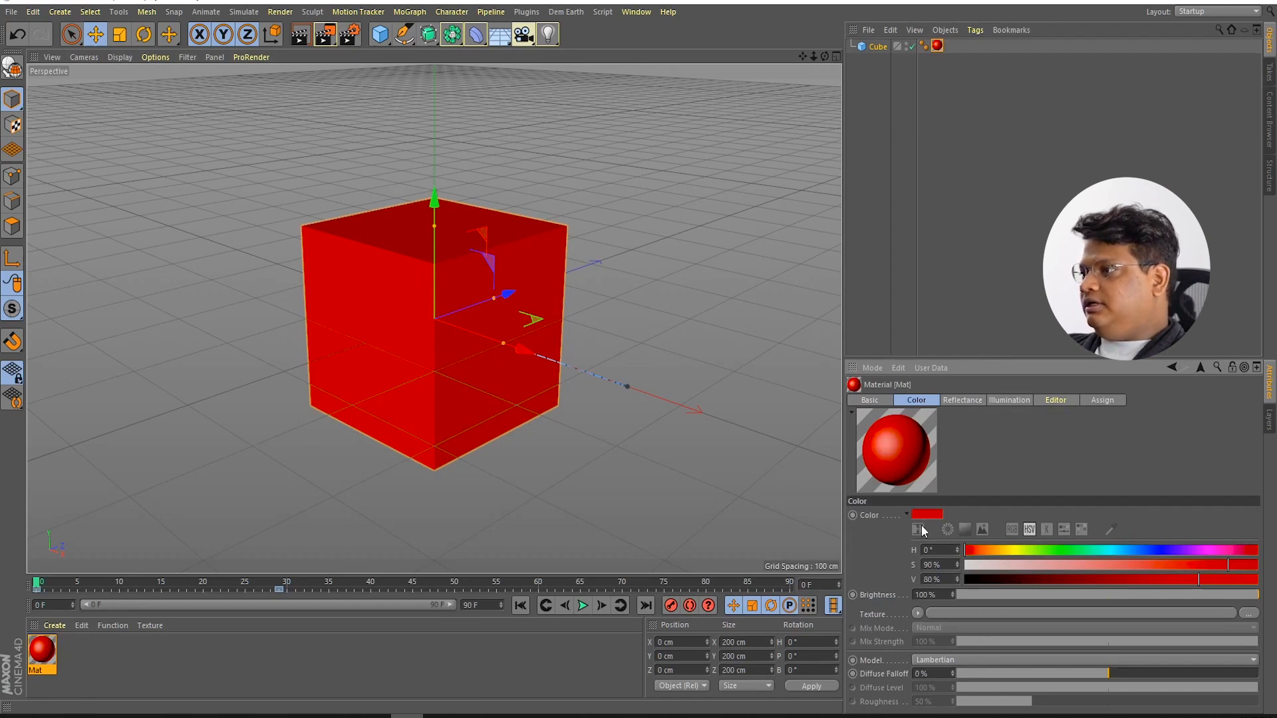
{"action": "left_click_drag", "start_coordinate": [922, 357], "coordinate": [923, 272]}
{"action": "left_click_drag", "start_coordinate": [1110, 464], "coordinate": [1153, 464]}
{"action": "left_click", "coordinate": [1041, 464]}
{"action": "left_click", "coordinate": [1064, 467]}
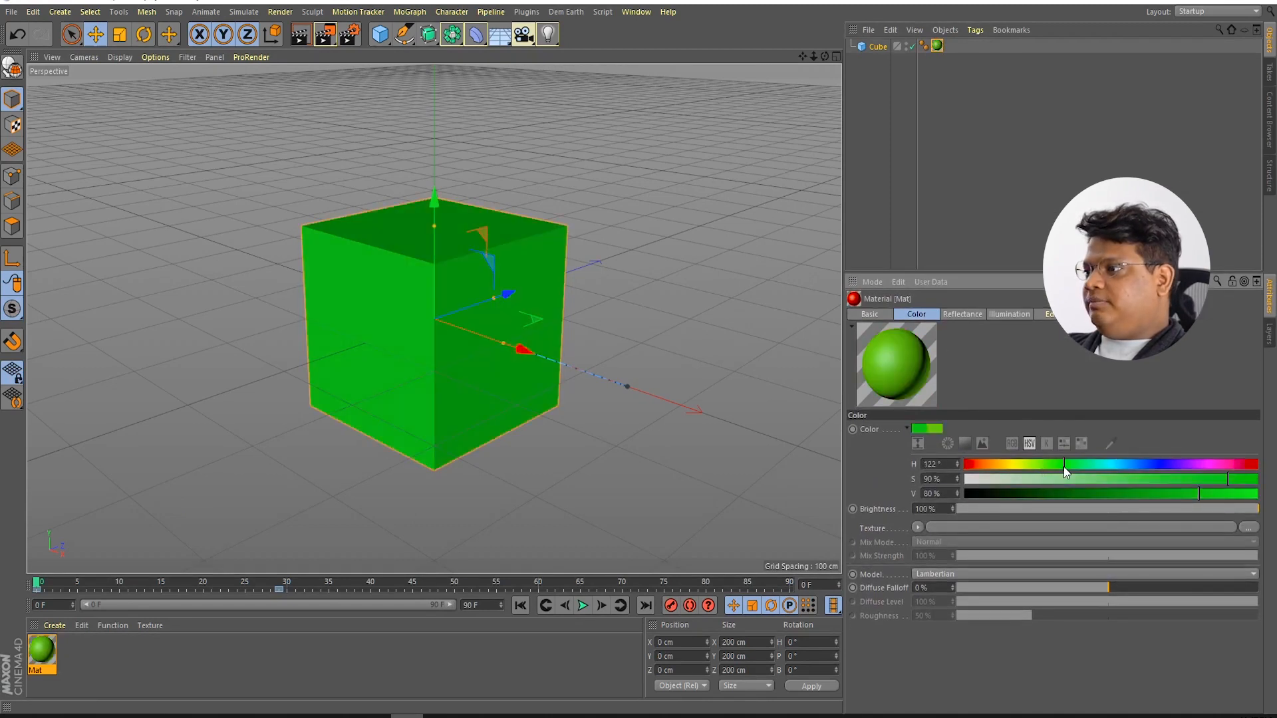
{"action": "left_click", "coordinate": [568, 248]}
{"action": "left_click", "coordinate": [536, 314]}
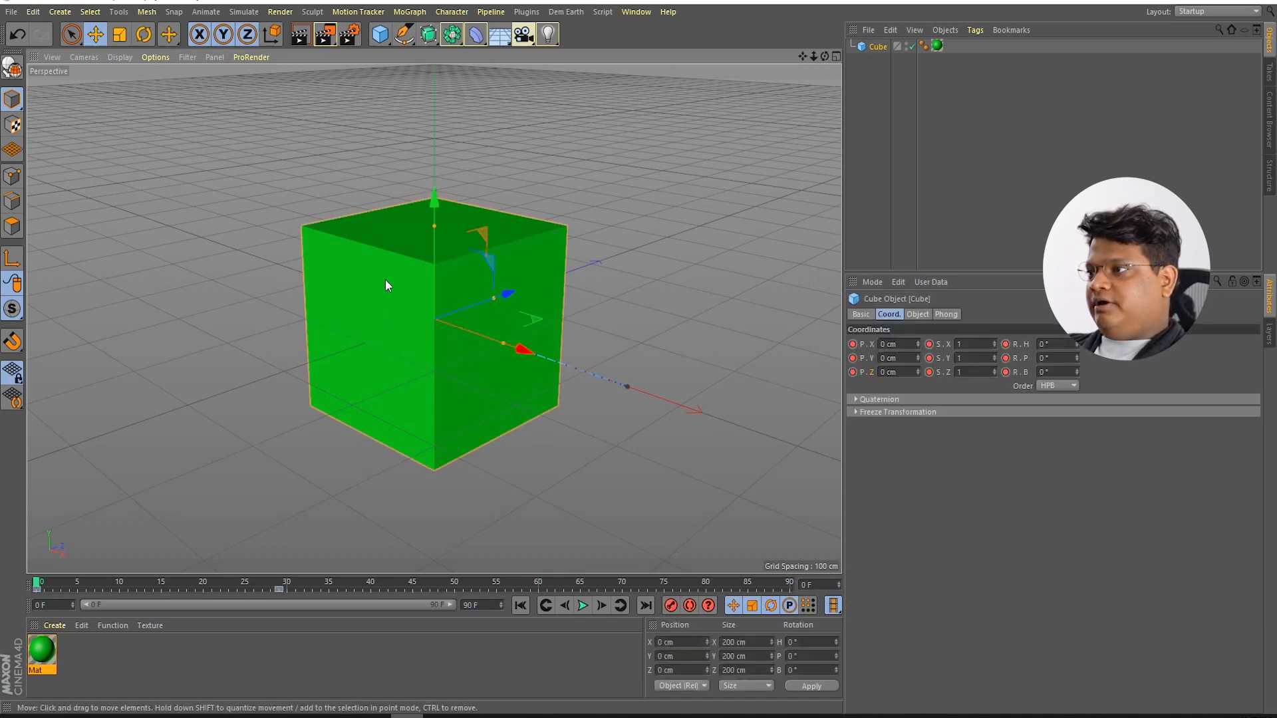
Step: Scale the cube to about 1.91 on X, 0.94 on Y and 1.62 on Z through its coordinates
{"action": "left_click", "coordinate": [861, 313]}
{"action": "left_click", "coordinate": [888, 314]}
{"action": "left_click_drag", "start_coordinate": [994, 357], "coordinate": [1002, 432]}
{"action": "left_click_drag", "start_coordinate": [995, 358], "coordinate": [988, 383]}
Step: Make the scaled cube editable as a polygon object
{"action": "mouse_move", "coordinate": [384, 352]}
{"action": "left_mouse_down", "text": "alt"}
{"action": "mouse_move", "coordinate": [384, 363]}
{"action": "mouse_move", "coordinate": [390, 345]}
{"action": "mouse_move", "coordinate": [377, 341]}
{"action": "mouse_move", "coordinate": [435, 345]}
{"action": "mouse_move", "coordinate": [292, 361]}
{"action": "mouse_move", "coordinate": [337, 333]}
{"action": "mouse_move", "coordinate": [382, 352]}
{"action": "left_mouse_up", "text": "alt"}
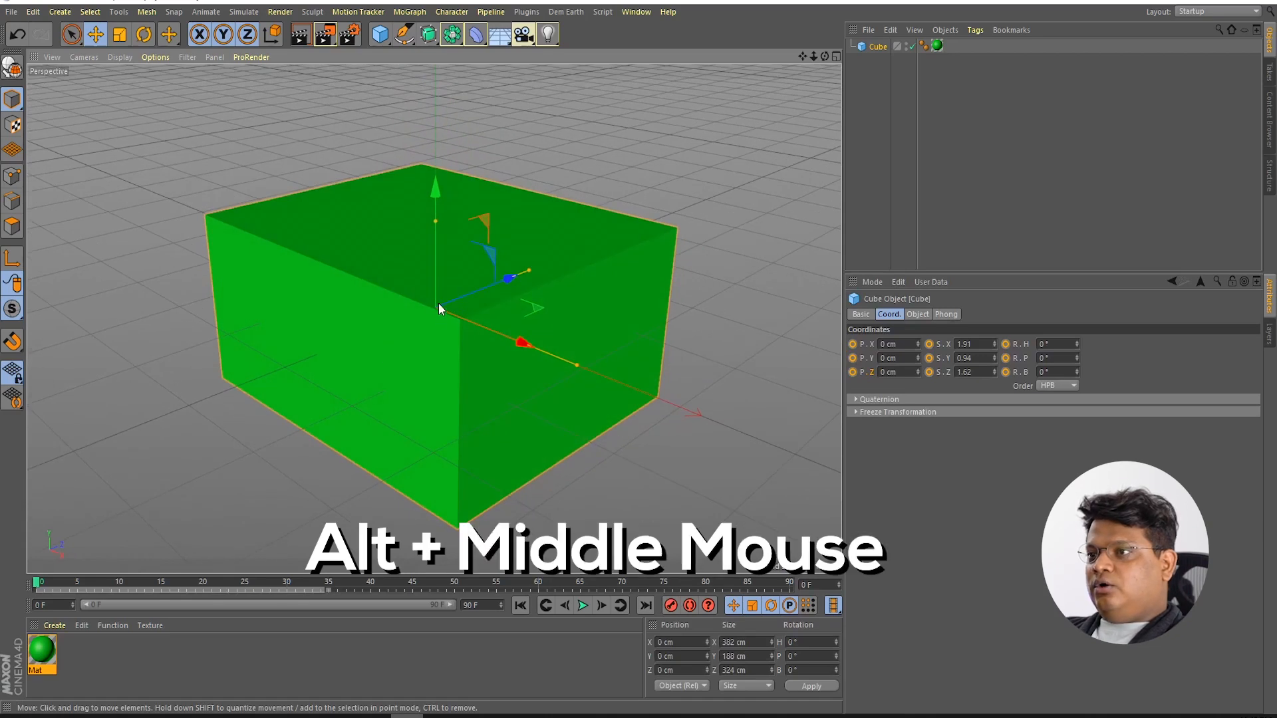
{"action": "mouse_move", "coordinate": [437, 303]}
{"action": "middle_mouse_down", "text": "alt"}
{"action": "mouse_move", "coordinate": [448, 208]}
{"action": "mouse_move", "coordinate": [396, 248]}
{"action": "mouse_move", "coordinate": [473, 206]}
{"action": "mouse_move", "coordinate": [439, 293]}
{"action": "middle_mouse_up", "text": "alt"}
{"action": "scroll", "coordinate": [465, 312], "scroll_direction": "up", "scroll_amount": 3}
{"action": "right_click_drag", "start_coordinate": [512, 254], "coordinate": [411, 378], "text": "alt"}
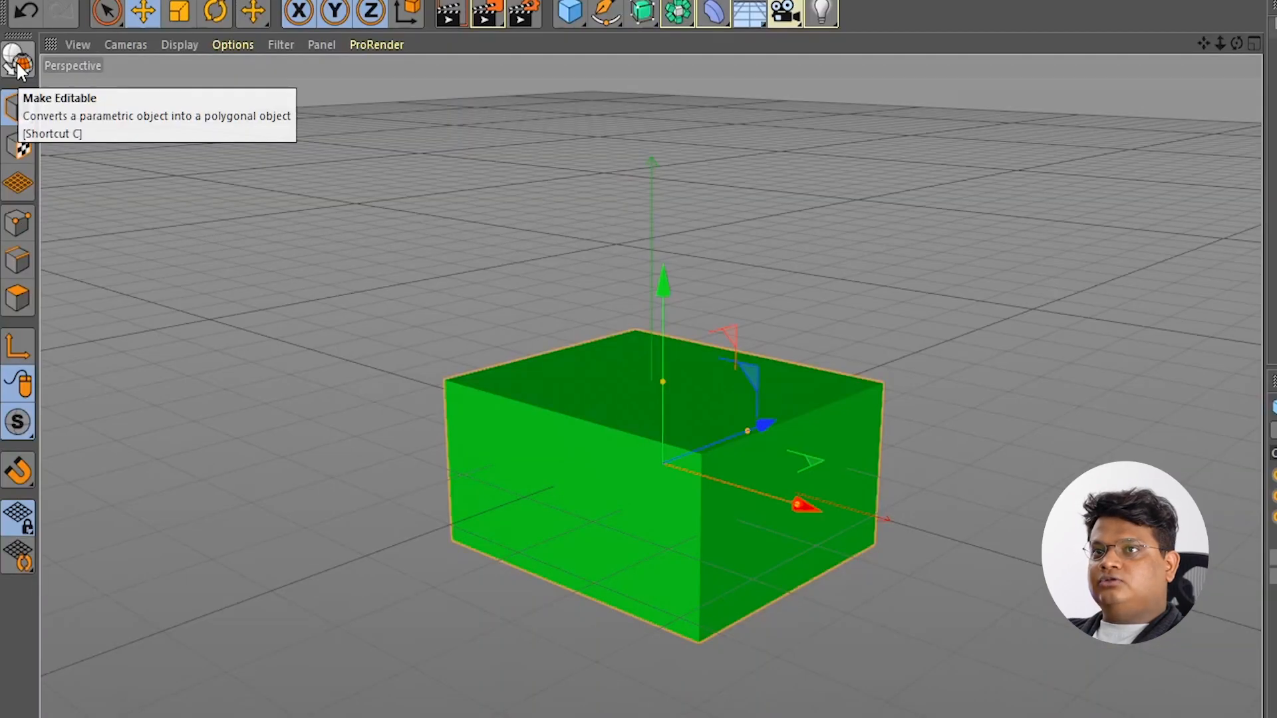
{"action": "left_click", "coordinate": [12, 71]}
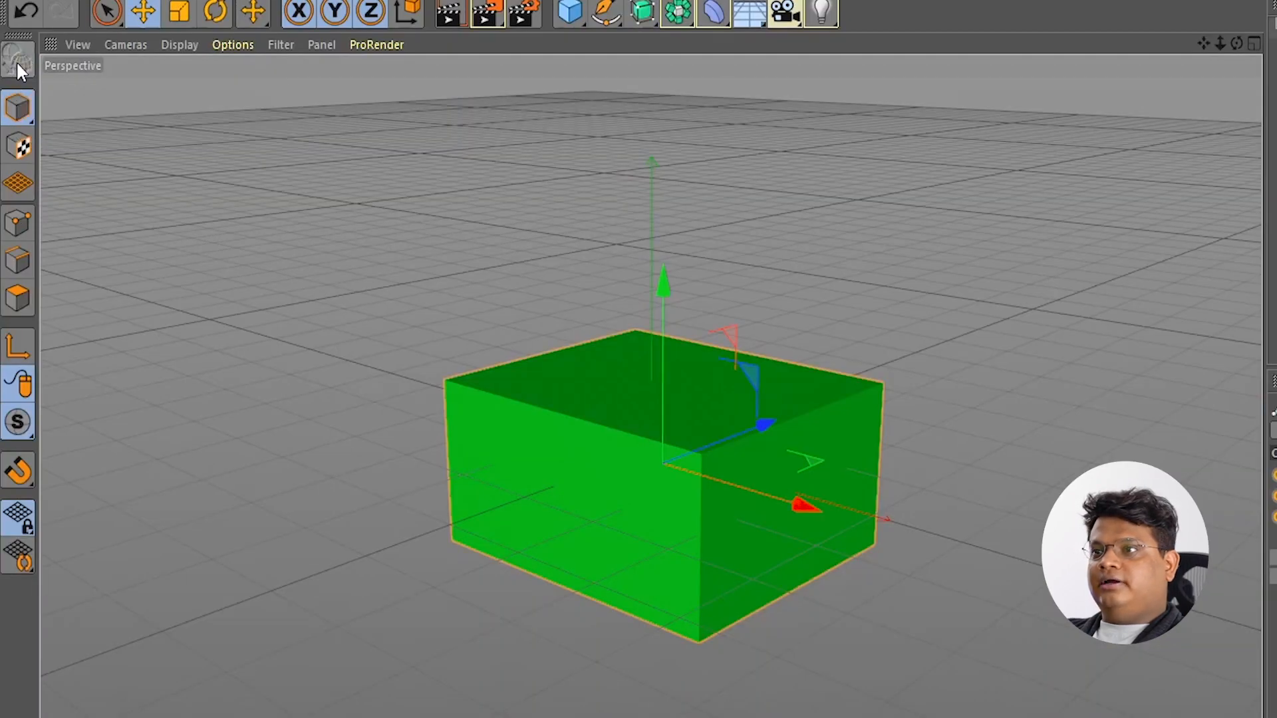
Step: Try moving one top corner point of the box in point mode
{"action": "left_click", "coordinate": [14, 226]}
{"action": "left_click", "coordinate": [883, 384]}
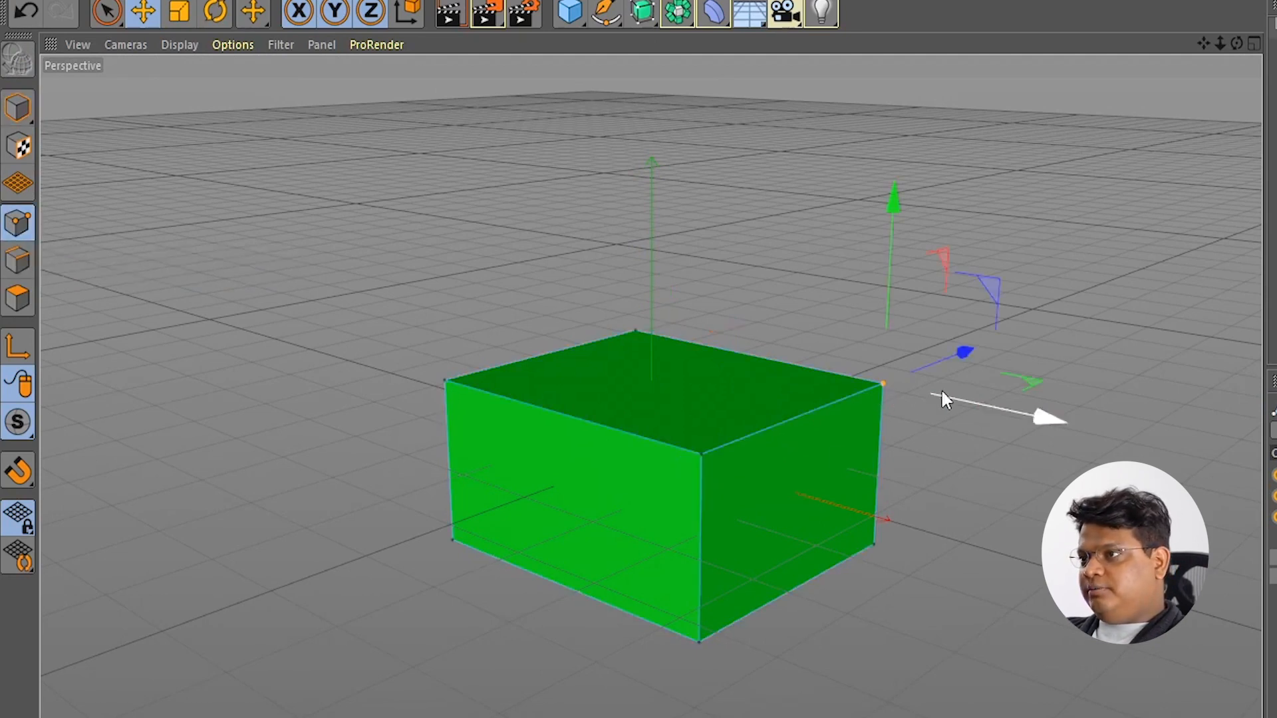
{"action": "left_click_drag", "start_coordinate": [982, 401], "coordinate": [923, 610]}
{"action": "key", "text": "ctrl+z"}
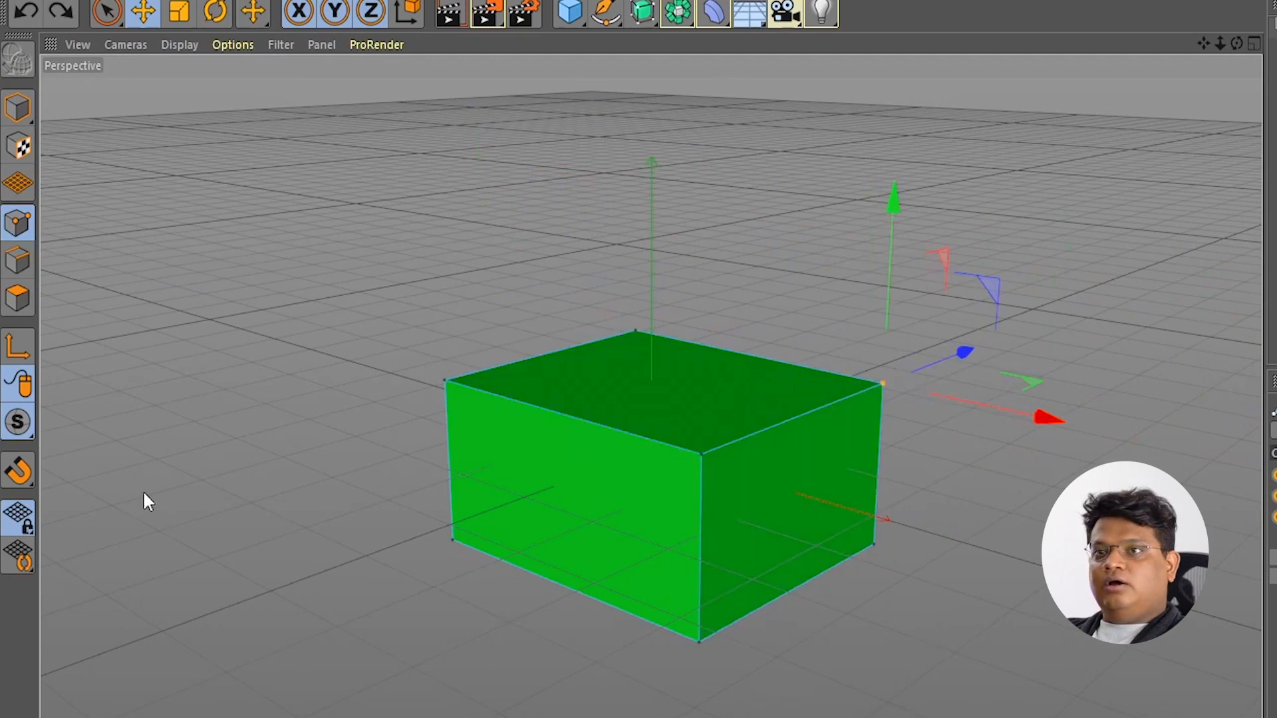
Step: Try moving the top edge of the box's +X side in edge mode
{"action": "left_click", "coordinate": [19, 262]}
{"action": "left_click", "coordinate": [805, 424]}
{"action": "left_click_drag", "start_coordinate": [959, 363], "coordinate": [830, 540]}
{"action": "key", "text": "ctrl+z"}
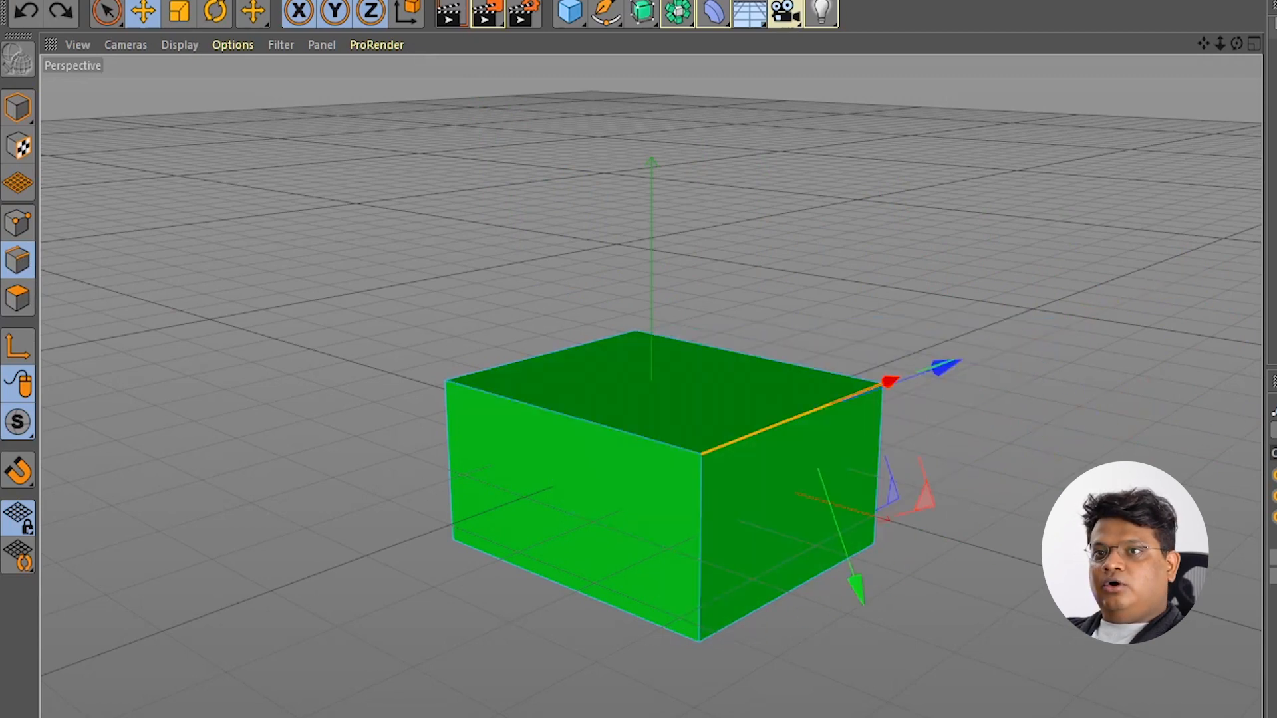
Step: Move the box's +X side face inward in polygon mode, shortening the box to about 309 cm along X
{"action": "left_click", "coordinate": [17, 299]}
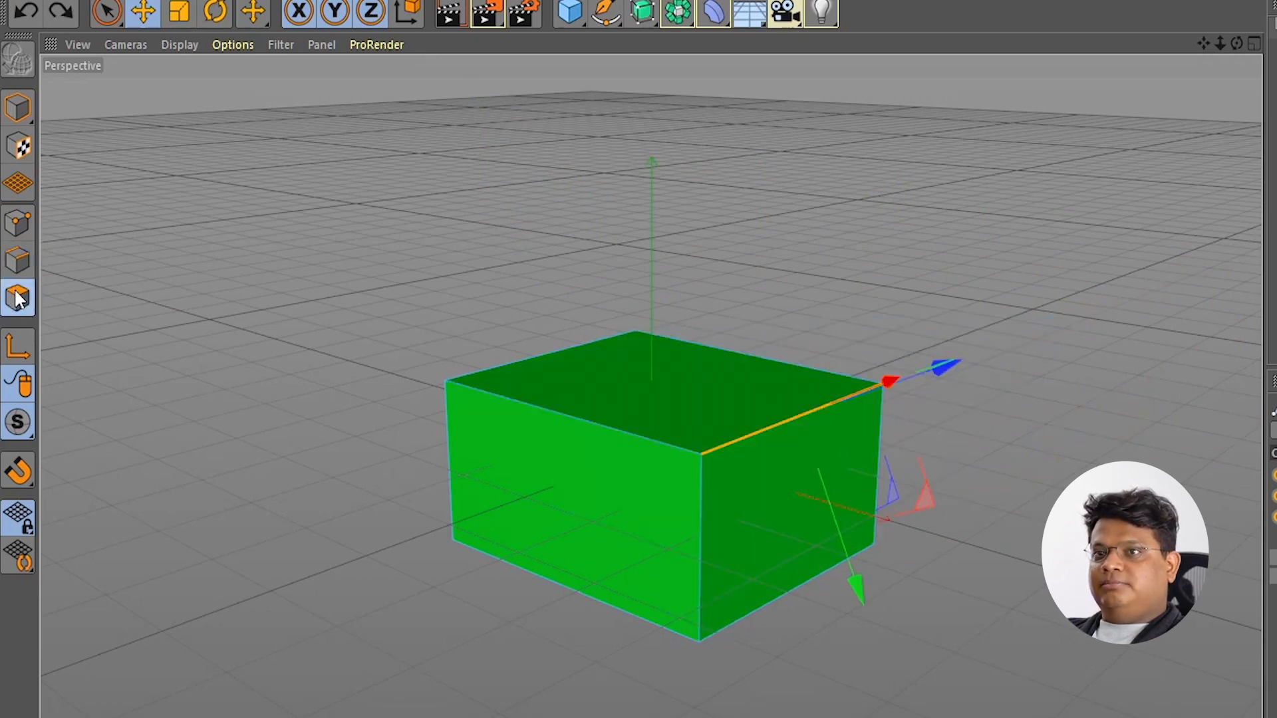
{"action": "left_click", "coordinate": [828, 513]}
{"action": "left_click_drag", "start_coordinate": [953, 549], "coordinate": [990, 499]}
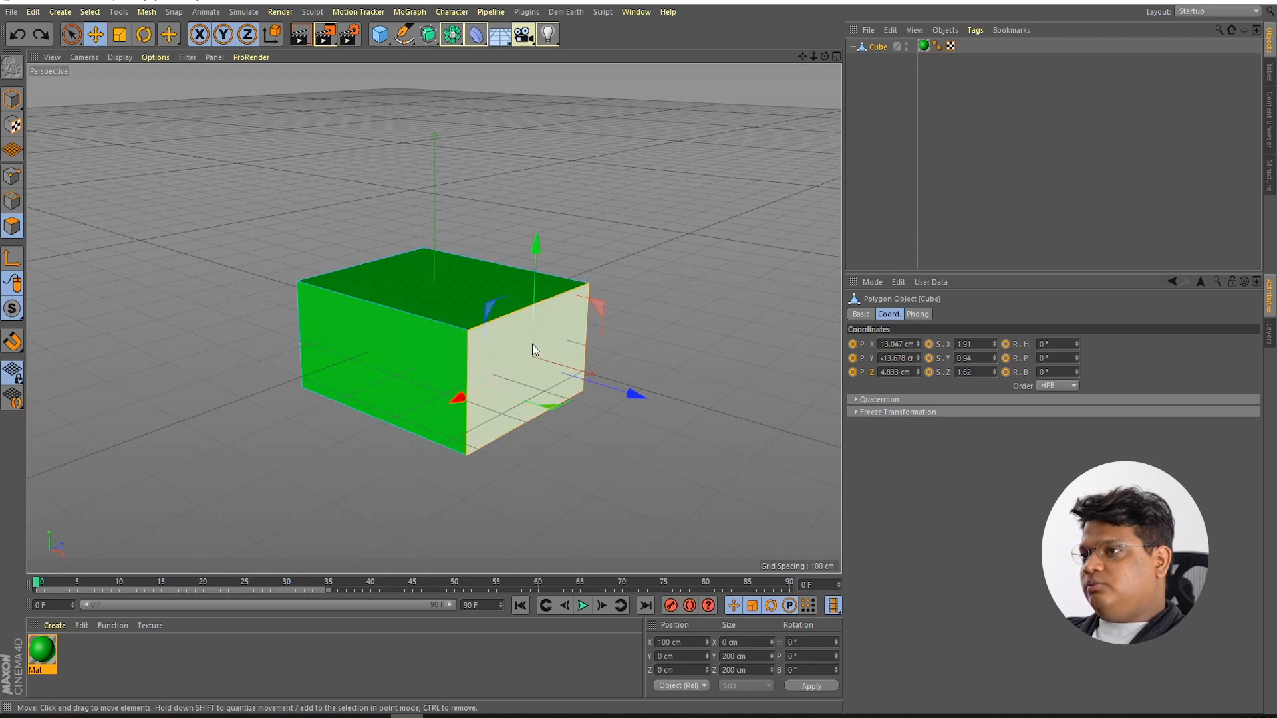
{"action": "left_click_drag", "start_coordinate": [631, 393], "coordinate": [567, 478]}
{"action": "left_click", "coordinate": [282, 206]}
Step: Return to model mode and move the whole box along X to about -9.9 cm
{"action": "left_click", "coordinate": [8, 106]}
{"action": "left_click", "coordinate": [95, 34]}
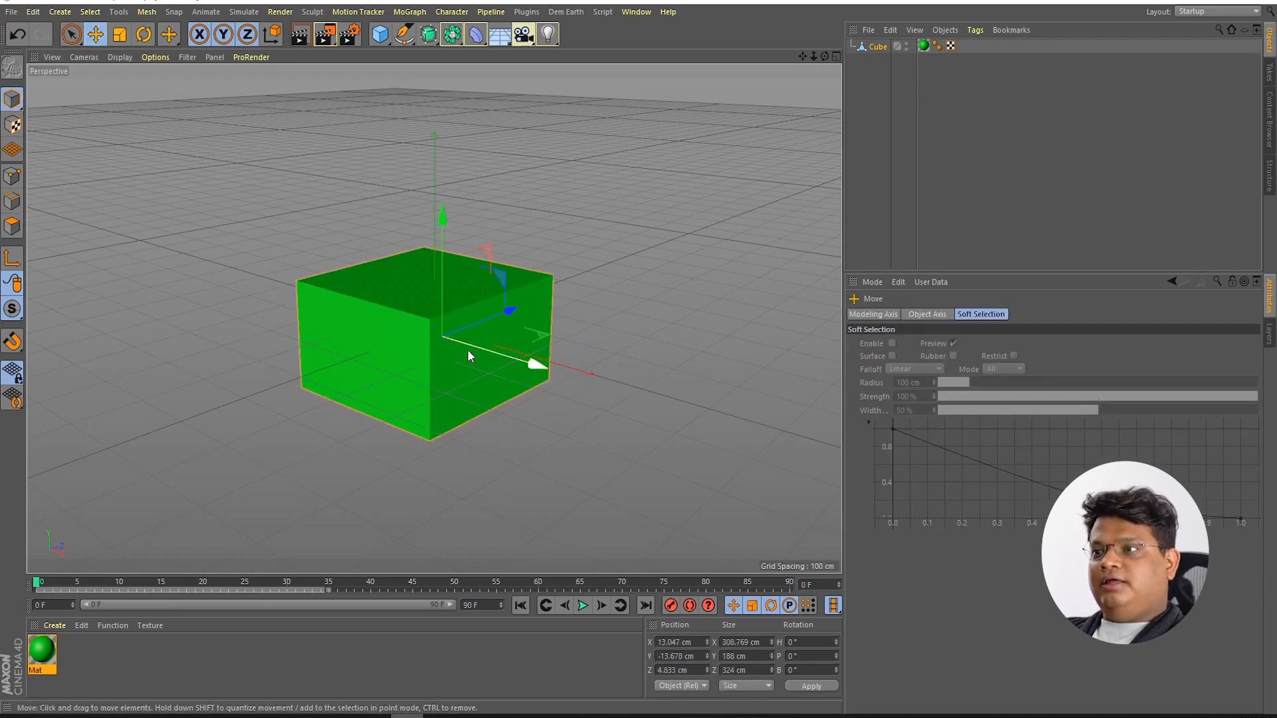
{"action": "left_click_drag", "start_coordinate": [525, 362], "coordinate": [429, 351]}
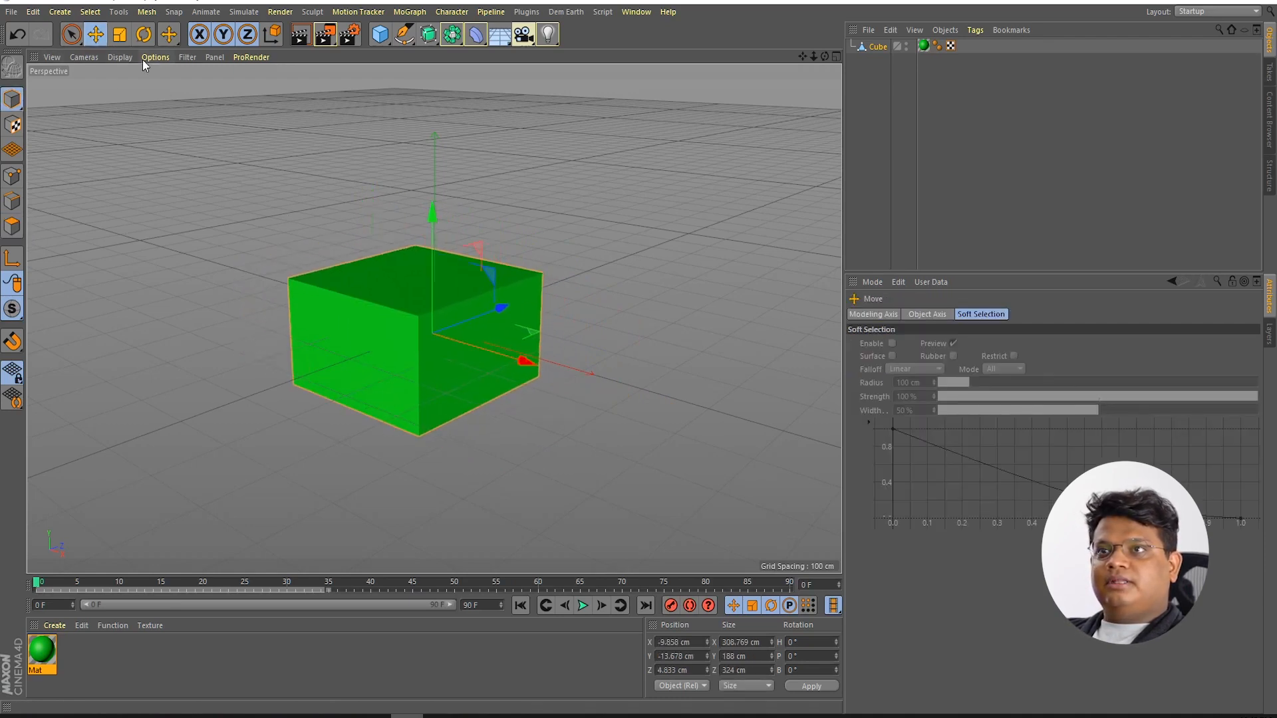
Step: Scale the box down to about 261 cm on X, 98 cm on Y and 254 cm on Z
{"action": "left_click", "coordinate": [117, 40]}
{"action": "left_click_drag", "start_coordinate": [508, 308], "coordinate": [480, 419]}
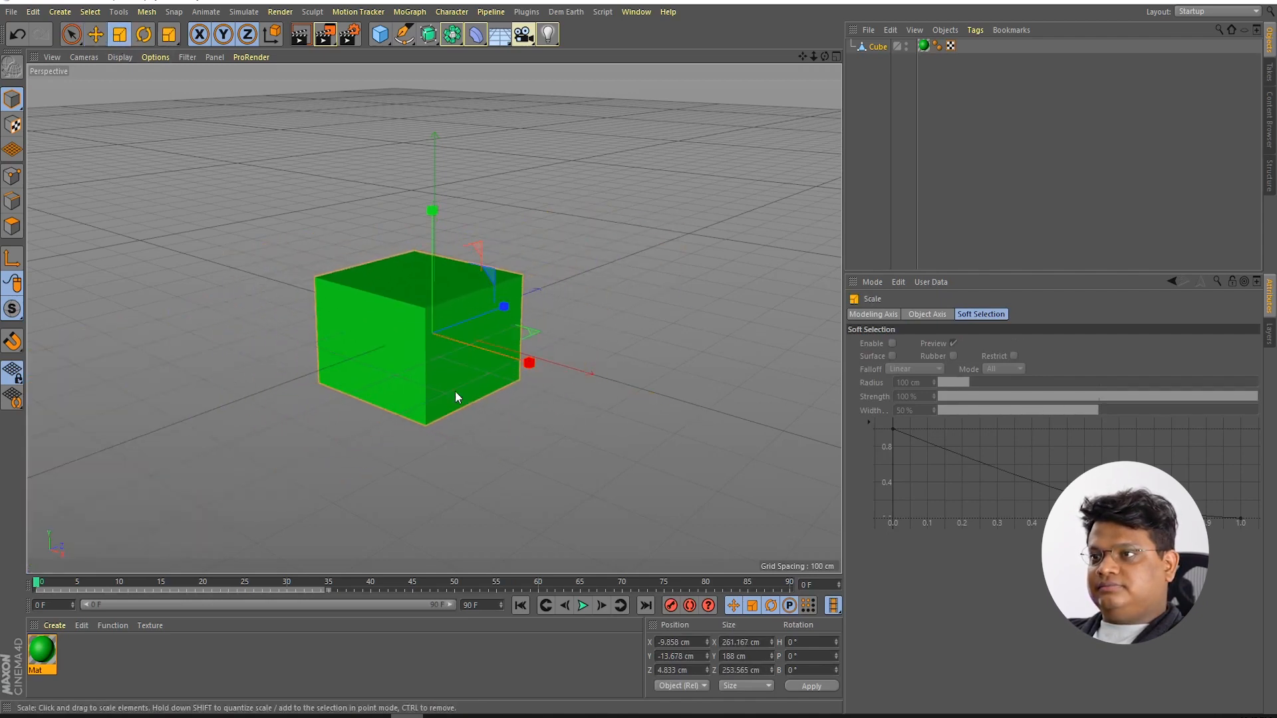
{"action": "left_click_drag", "start_coordinate": [434, 210], "coordinate": [485, 264]}
Step: Rotate the box freely, and undo back to a bank rotation of about -4°
{"action": "left_click", "coordinate": [147, 40]}
{"action": "left_click_drag", "start_coordinate": [400, 285], "coordinate": [403, 429]}
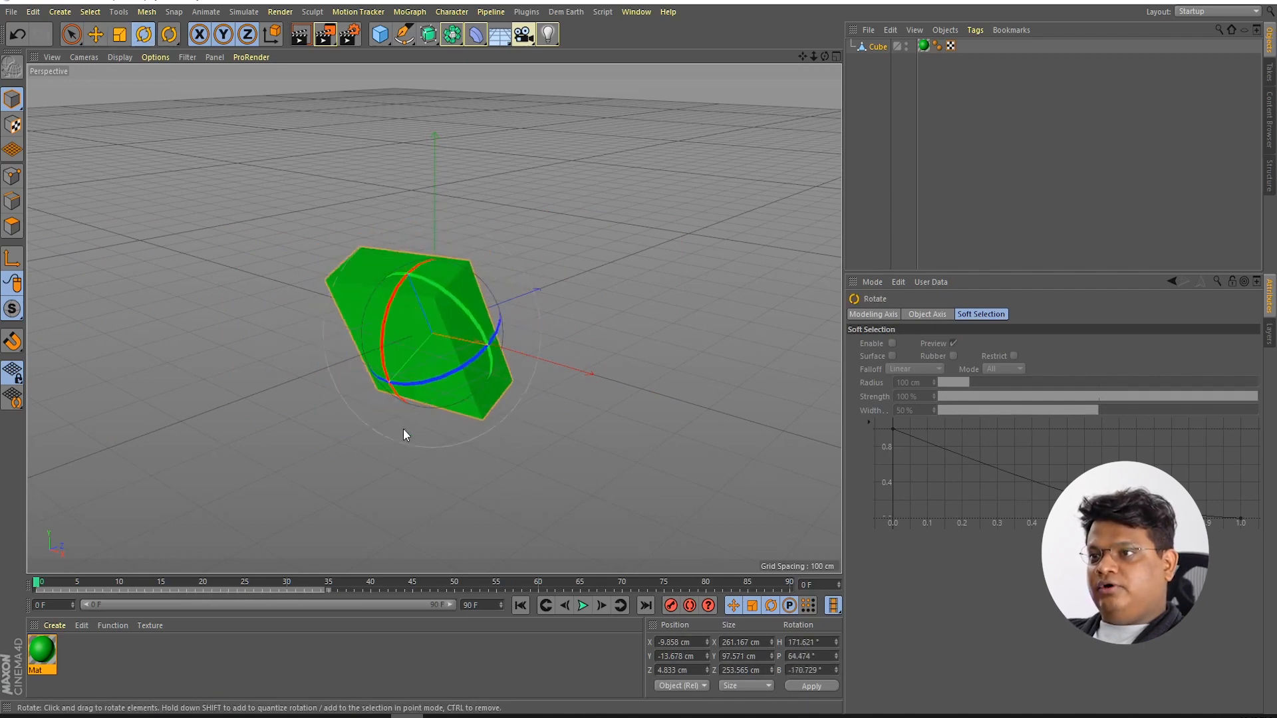
{"action": "key", "text": "ctrl+z"}
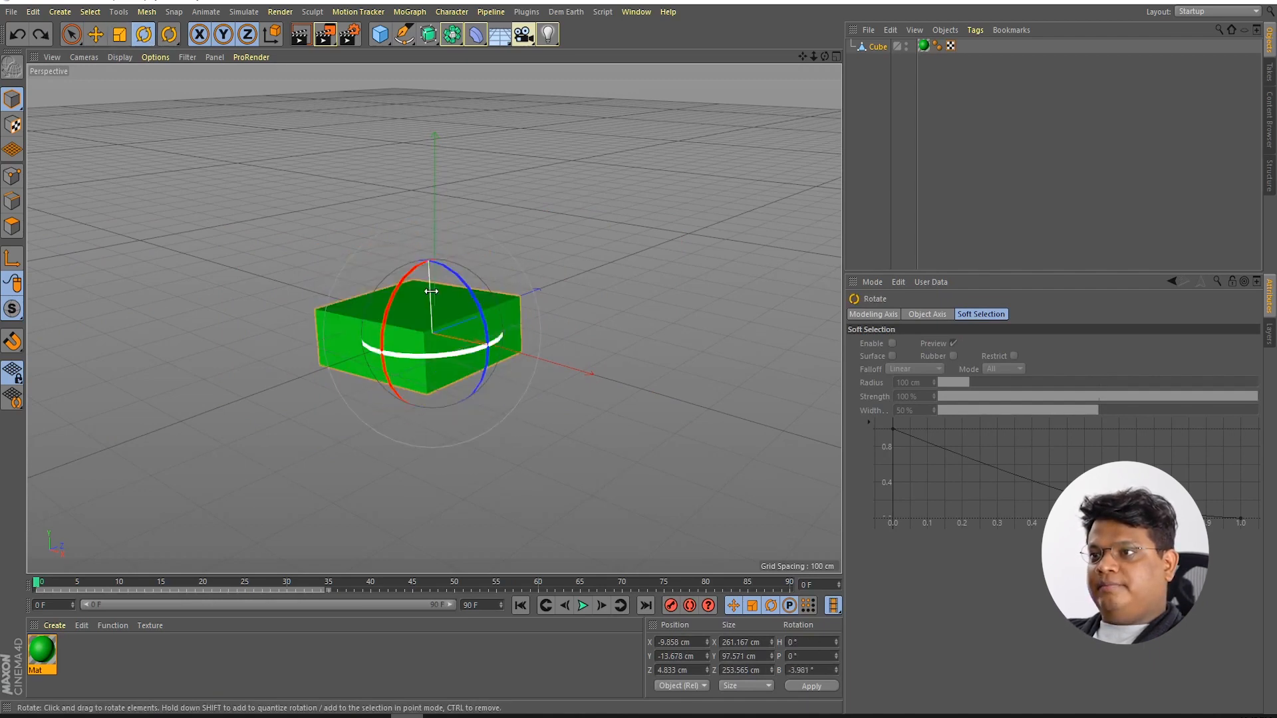
Step: Switch to the world coordinate system, render the active view, and return to the box
{"action": "left_click", "coordinate": [272, 36]}
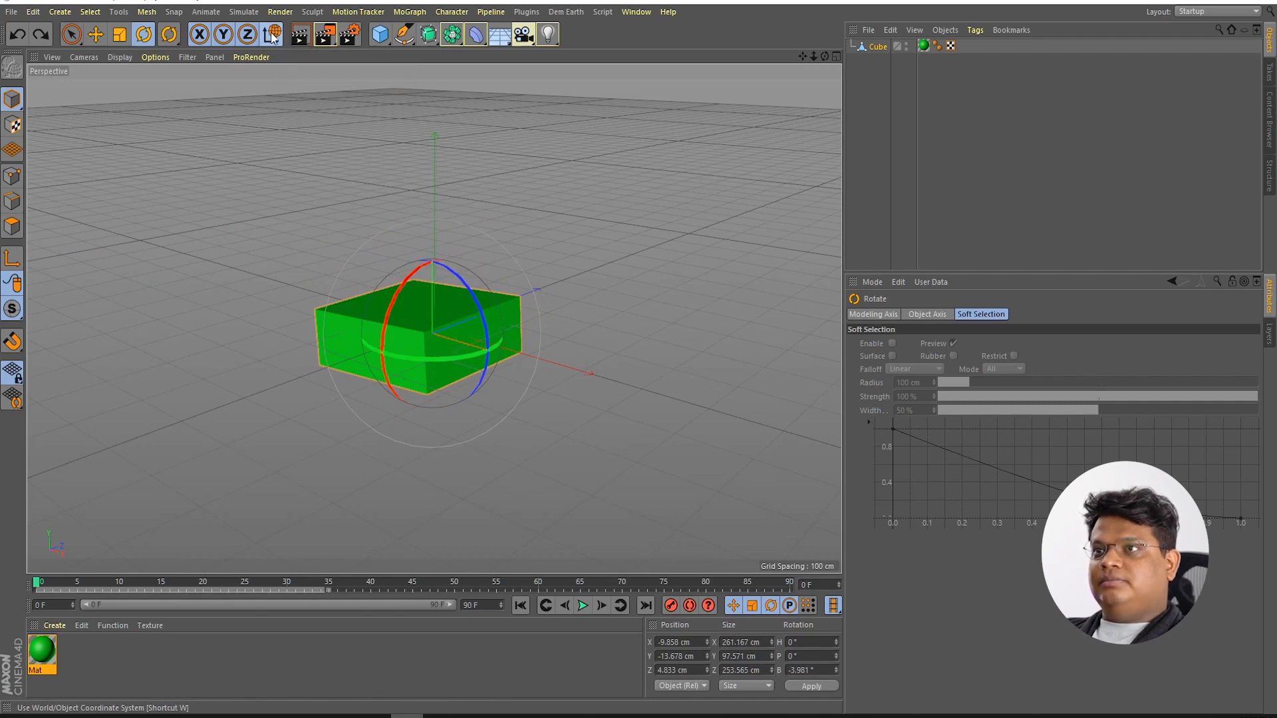
{"action": "left_click", "coordinate": [302, 44]}
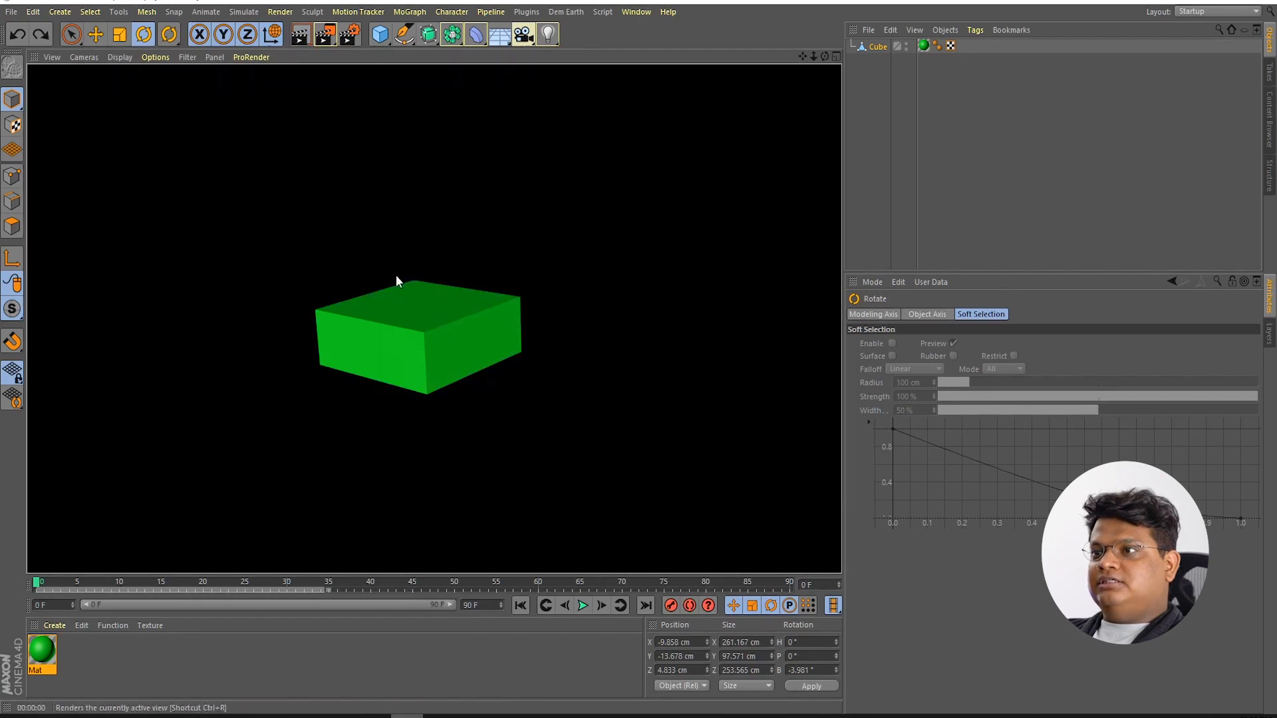
{"action": "left_click", "coordinate": [441, 319]}
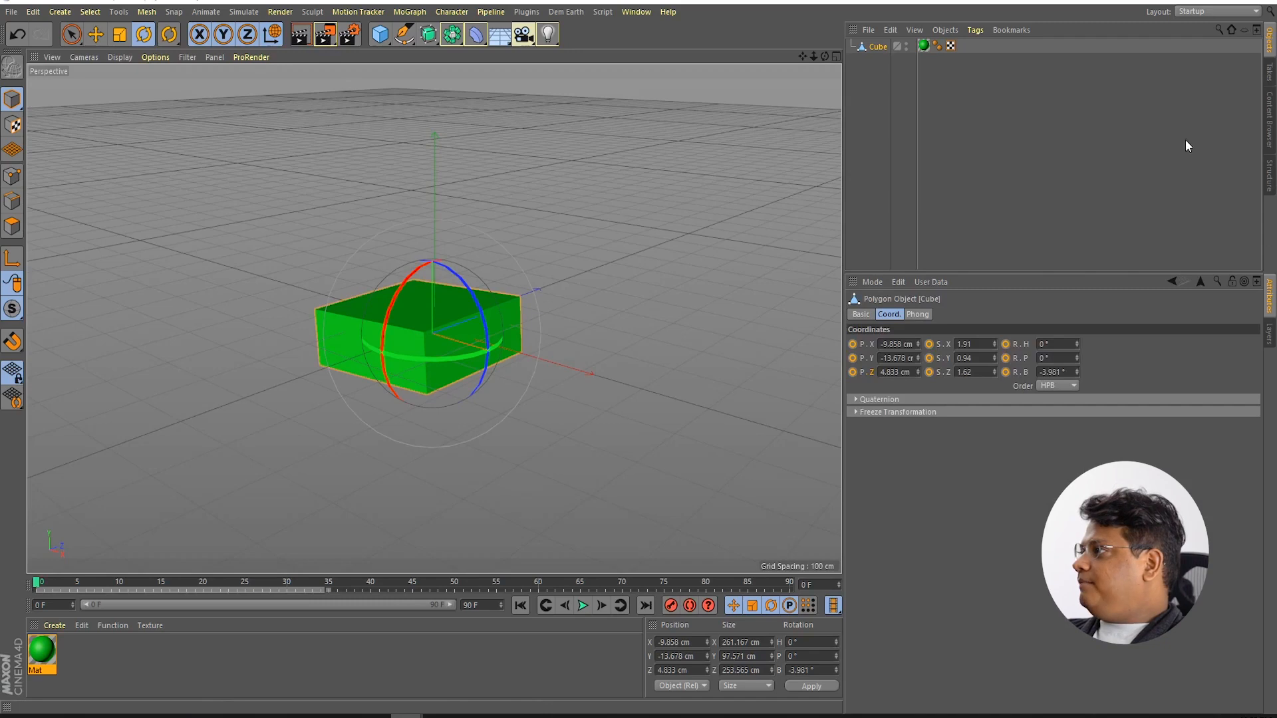
Step: Render the scene to the Picture Viewer, look through its Info, Layer, Filter and Stereo details, and pan the rendered image
{"action": "key", "text": "shift+r"}
{"action": "left_click", "coordinate": [831, 253]}
{"action": "left_click", "coordinate": [853, 252]}
{"action": "left_click", "coordinate": [882, 253]}
{"action": "left_click", "coordinate": [908, 252]}
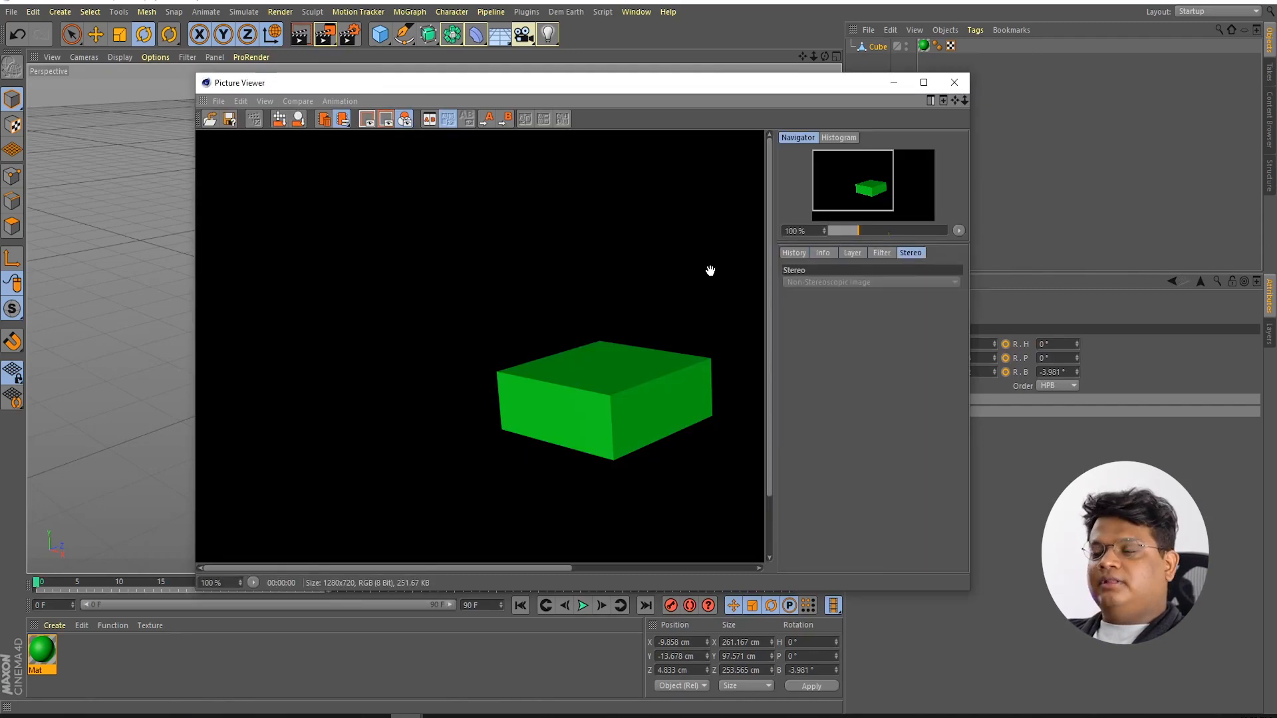
{"action": "left_click_drag", "start_coordinate": [567, 390], "coordinate": [486, 335]}
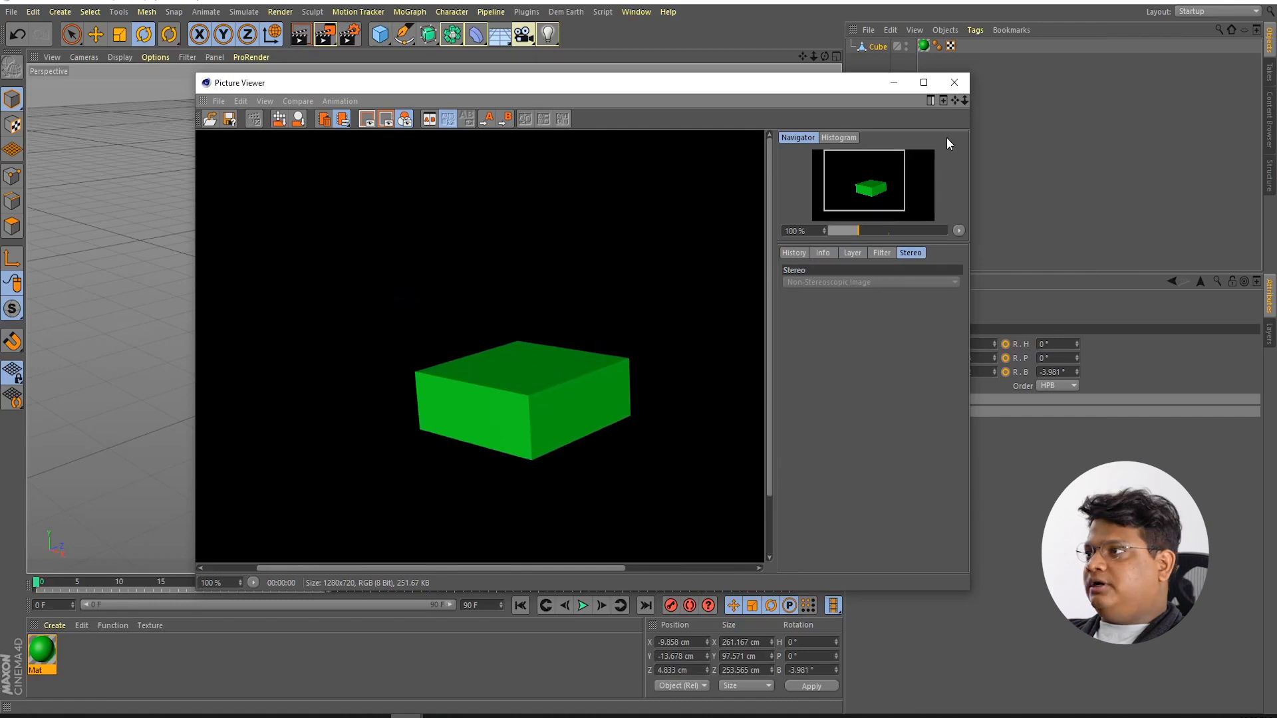
Step: Close the Picture Viewer and check the image height and frame rate in the render output settings
{"action": "left_click", "coordinate": [957, 82]}
{"action": "left_click", "coordinate": [351, 34]}
{"action": "left_click_drag", "start_coordinate": [353, 10], "coordinate": [465, 142]}
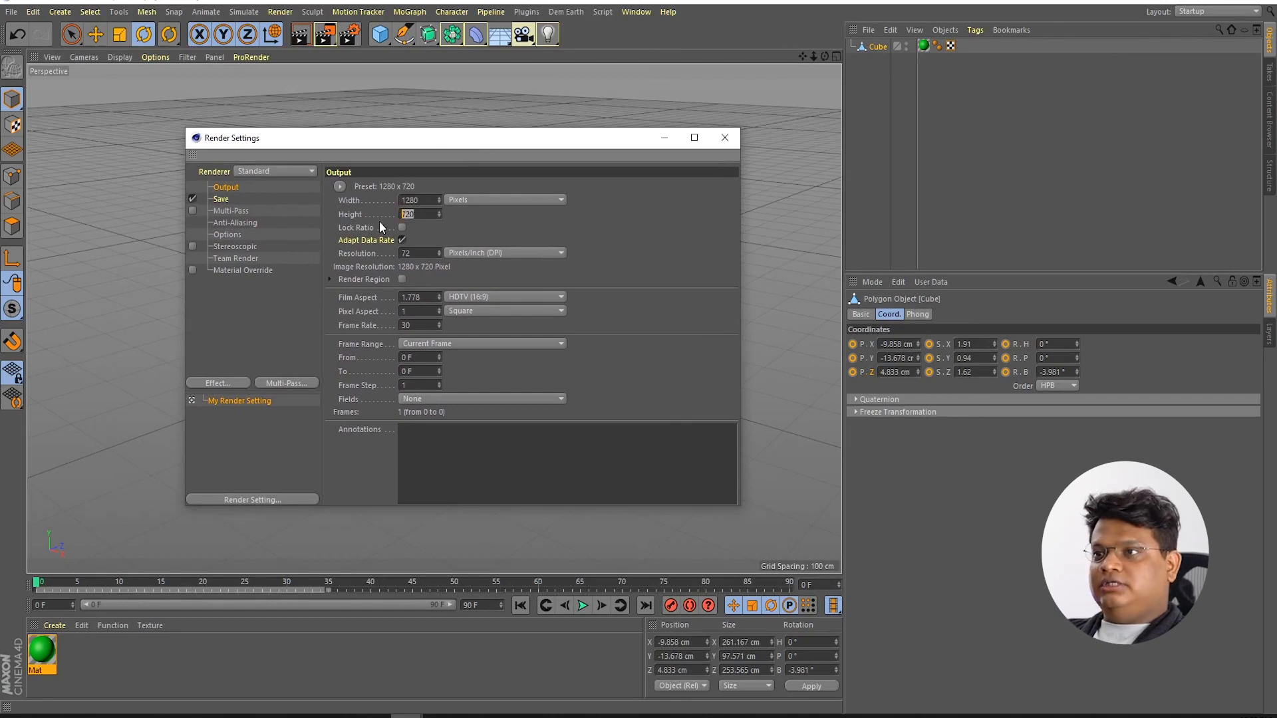
{"action": "left_click", "coordinate": [406, 325]}
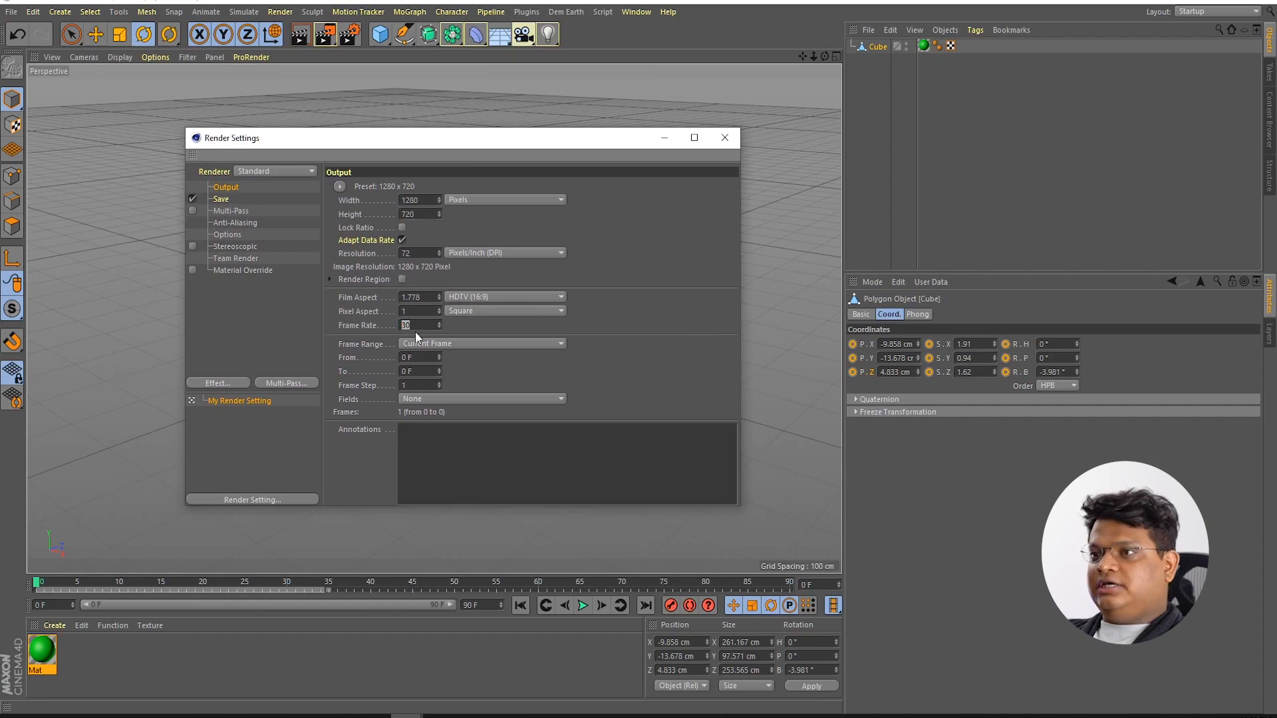
{"action": "left_click", "coordinate": [726, 139]}
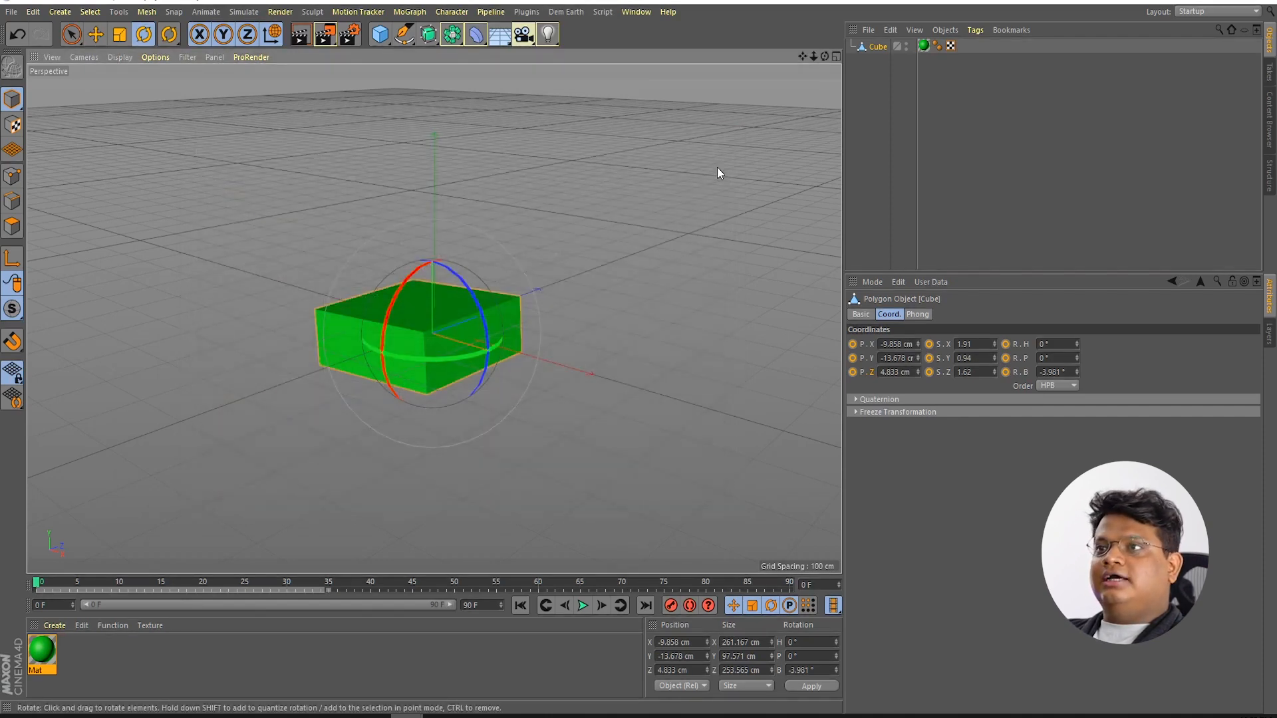
Step: Add a plane primitive and raise it along Y until it floats above the green box
{"action": "left_click", "coordinate": [386, 38]}
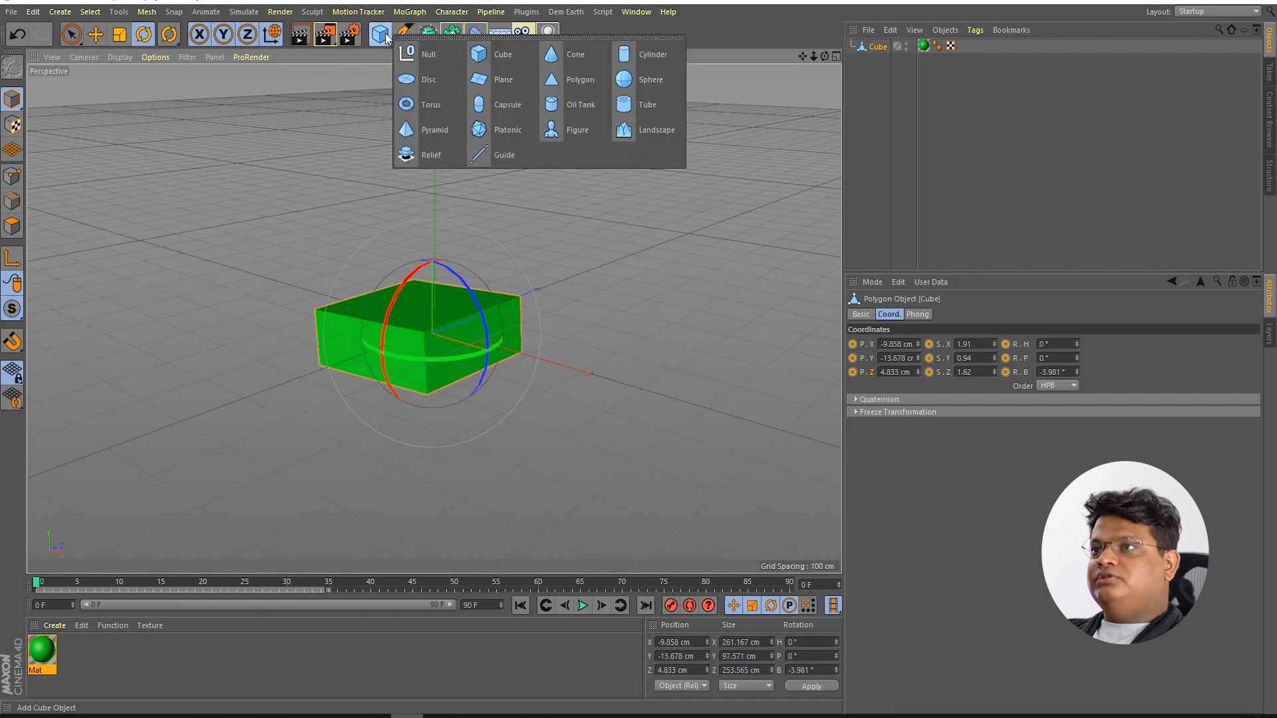
{"action": "left_click", "coordinate": [420, 133]}
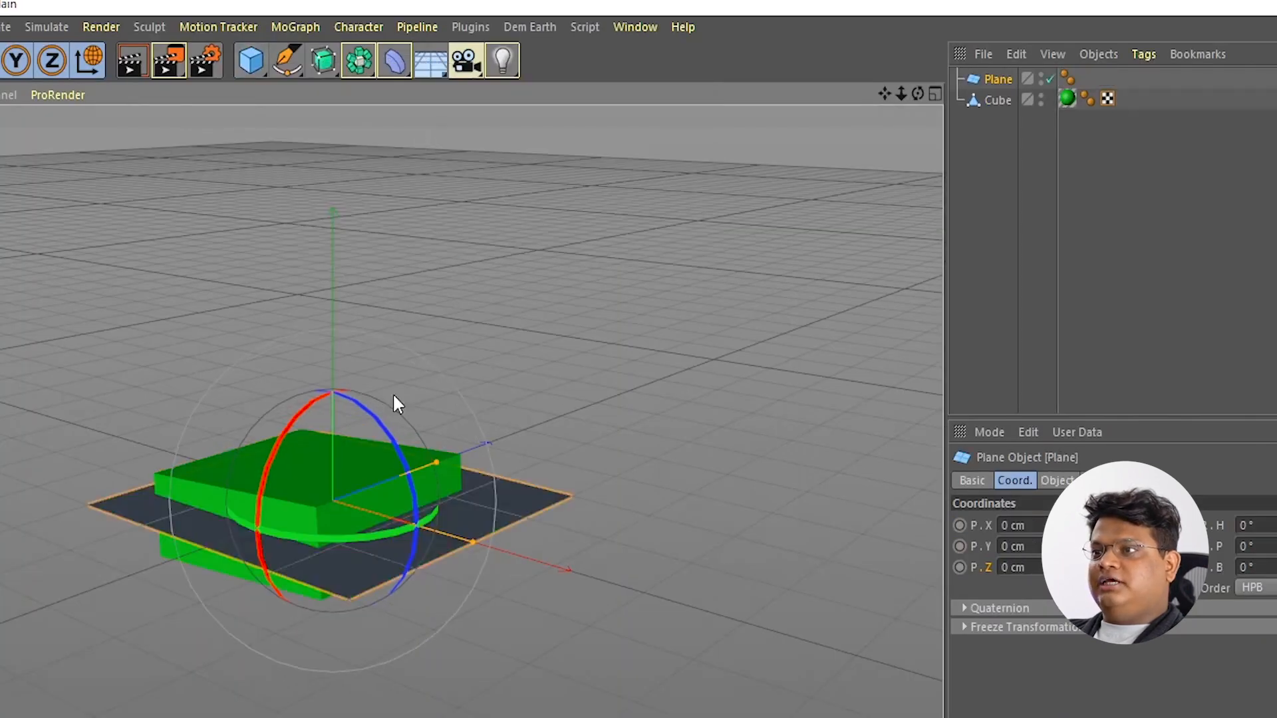
{"action": "key", "text": "e"}
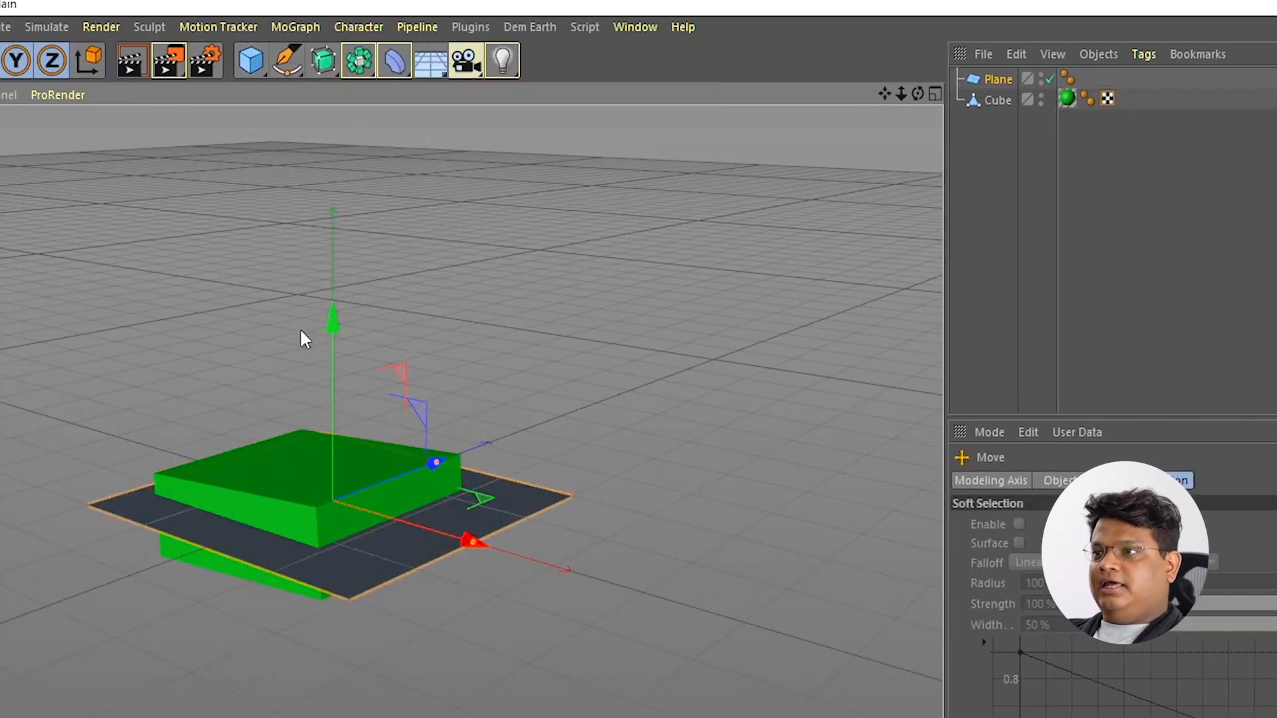
{"action": "left_click_drag", "start_coordinate": [333, 321], "coordinate": [337, 159]}
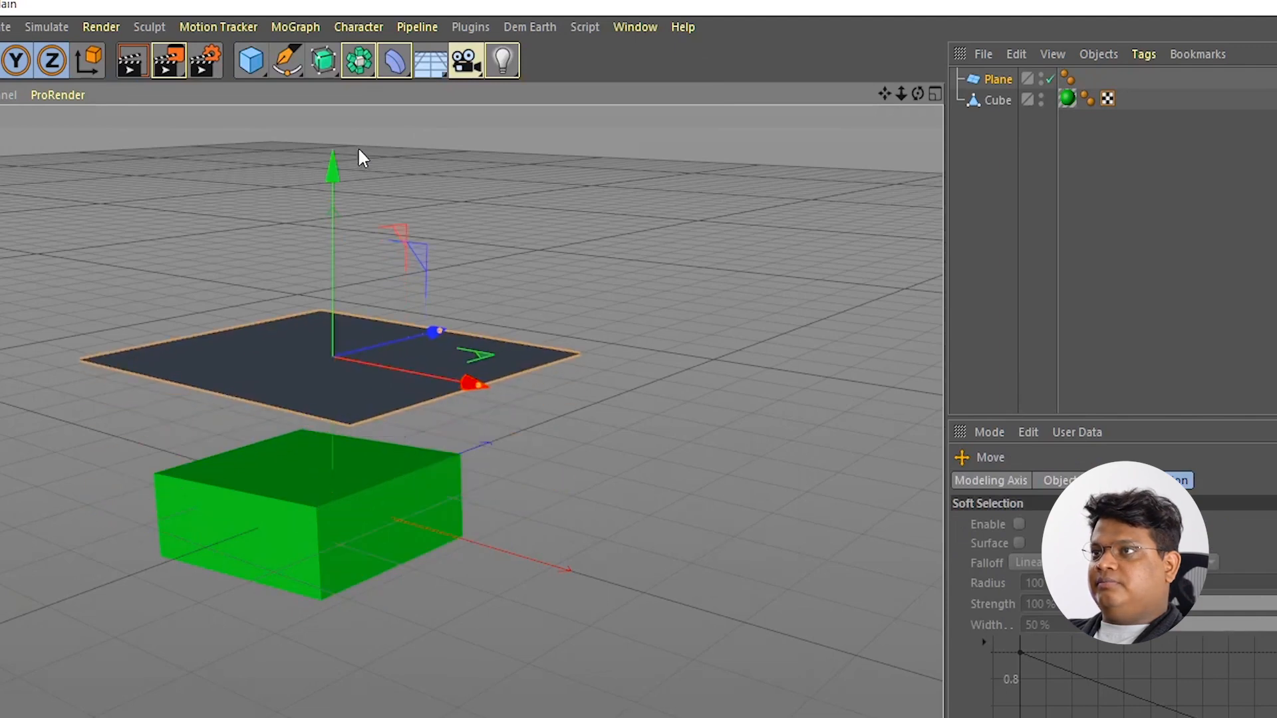
Step: Add a pyramid primitive, move it along X well away from the box on the negative side, and deselect it
{"action": "left_click", "coordinate": [253, 64]}
{"action": "left_click", "coordinate": [287, 205]}
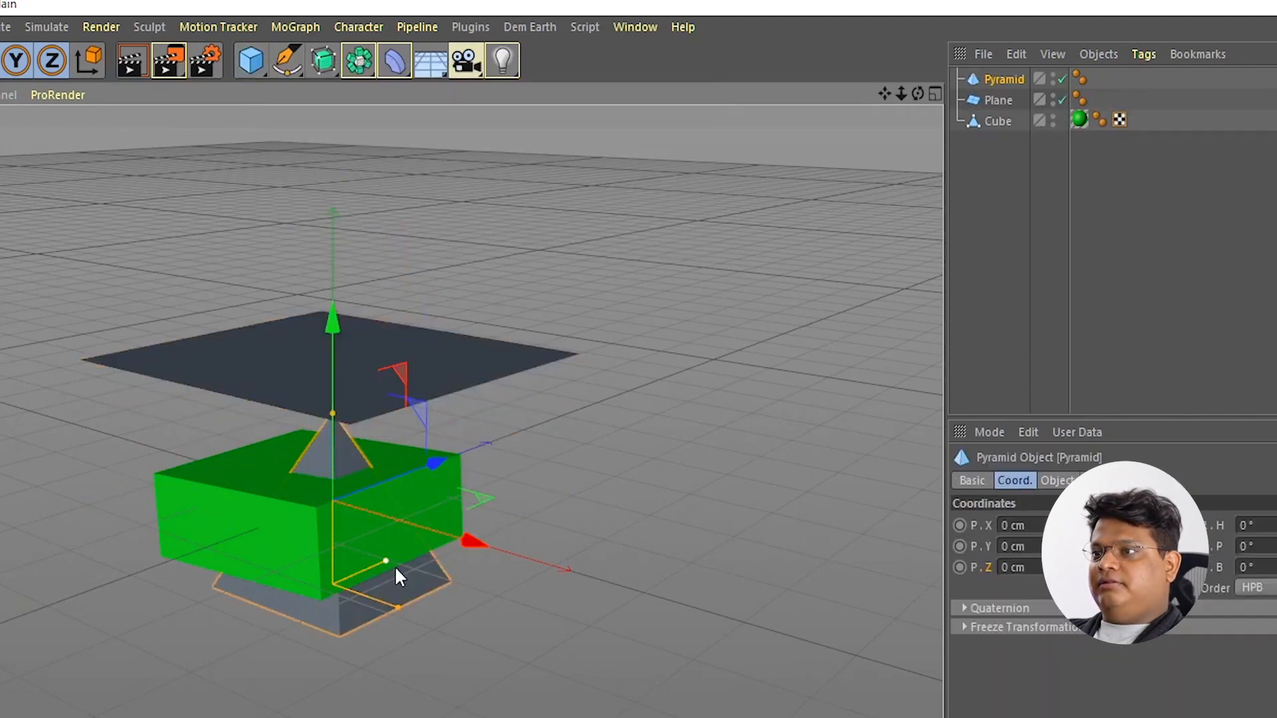
{"action": "left_click_drag", "start_coordinate": [473, 546], "coordinate": [60, 449]}
{"action": "left_click", "coordinate": [153, 148]}
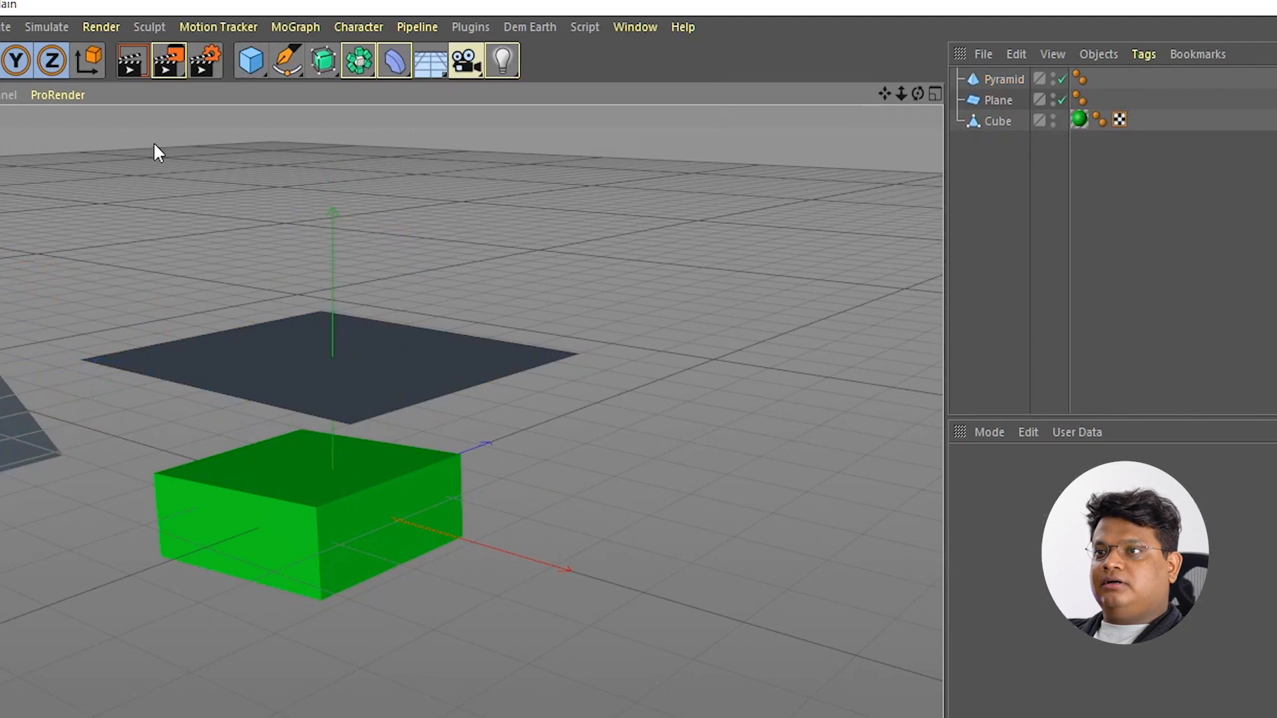
Step: Look over the spline and generator objects, and add a Subdivision Surface to the scene
{"action": "left_click", "coordinate": [286, 67]}
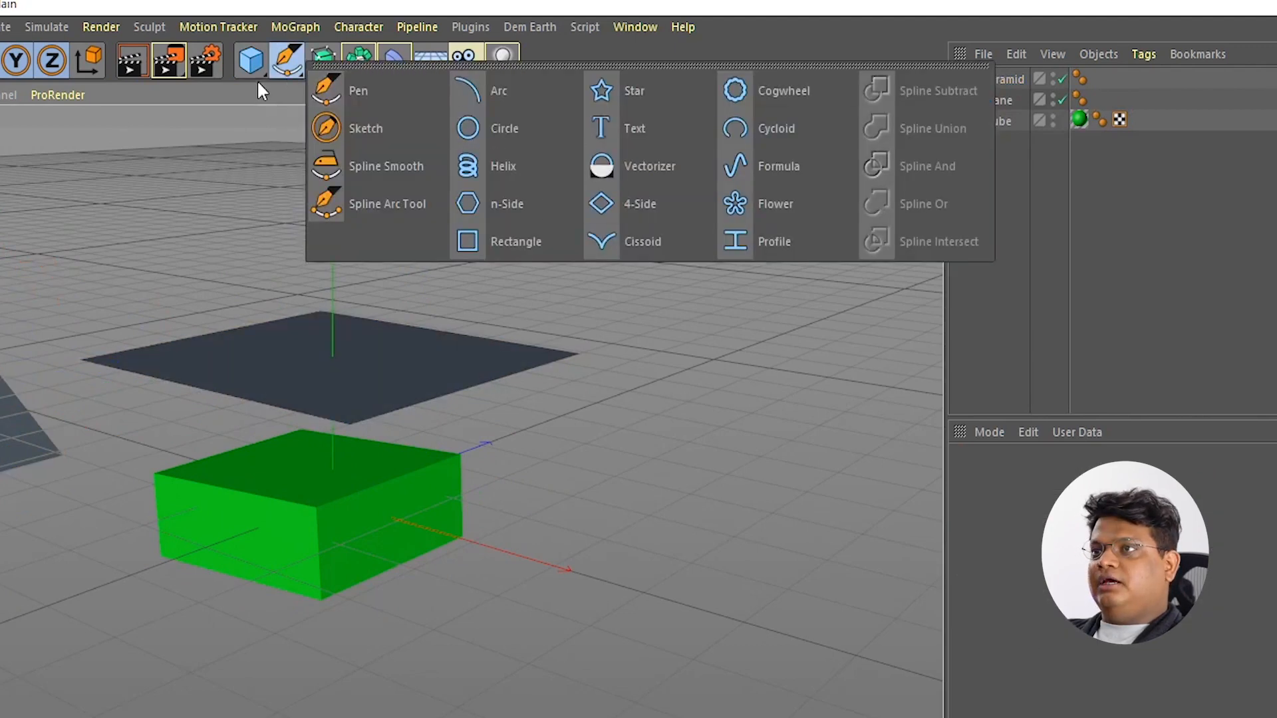
{"action": "left_click", "coordinate": [326, 63]}
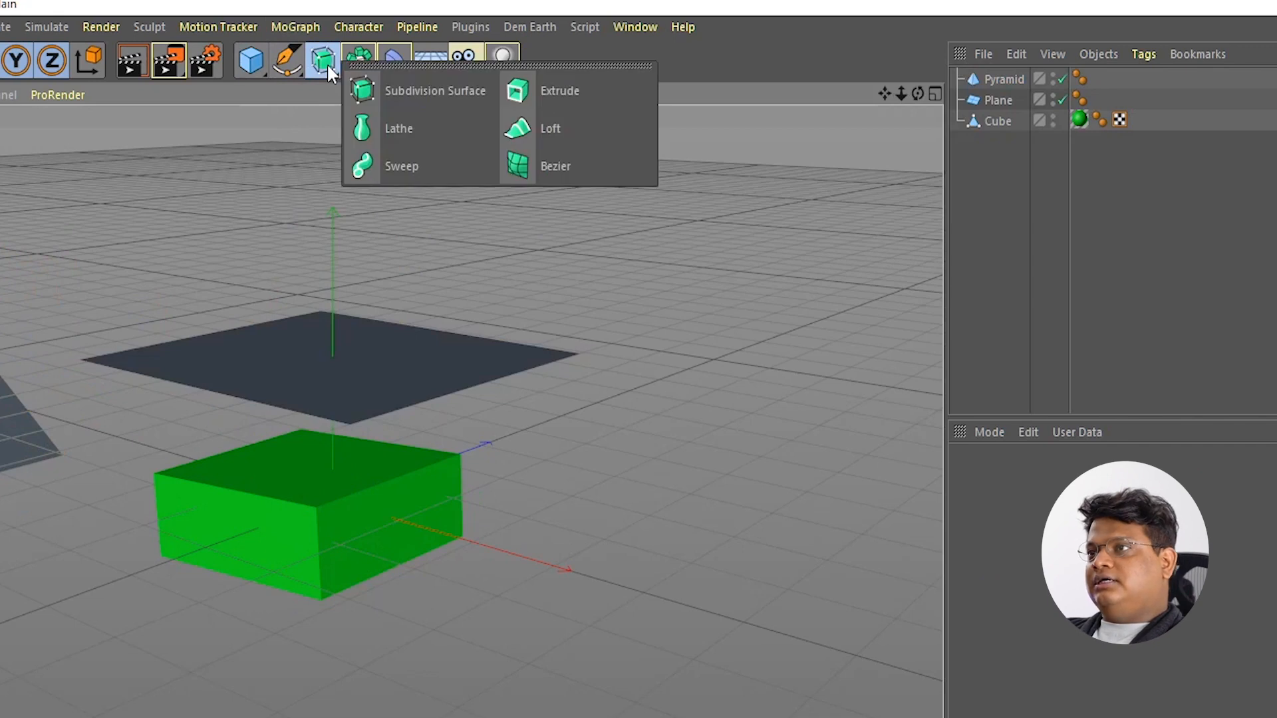
{"action": "left_click", "coordinate": [412, 90]}
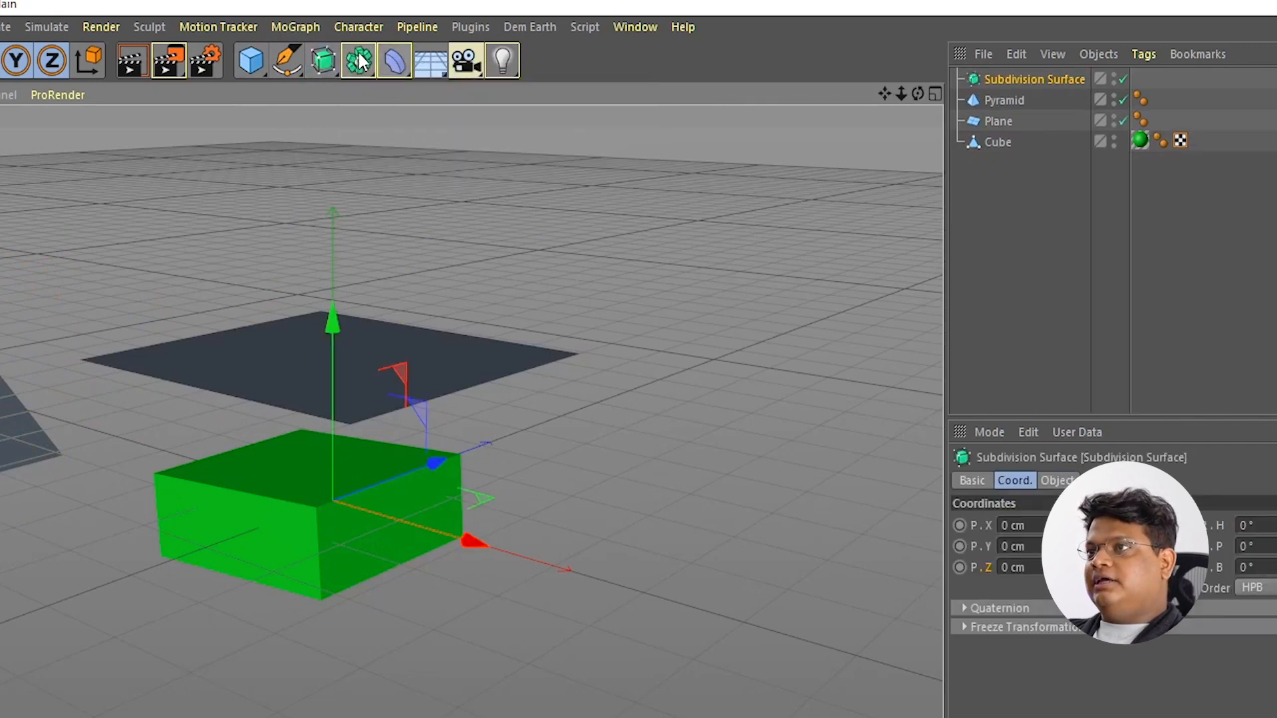
Step: Browse the modeling, environment, camera and light objects, add a spot light, and undo adding it
{"action": "left_click", "coordinate": [358, 60]}
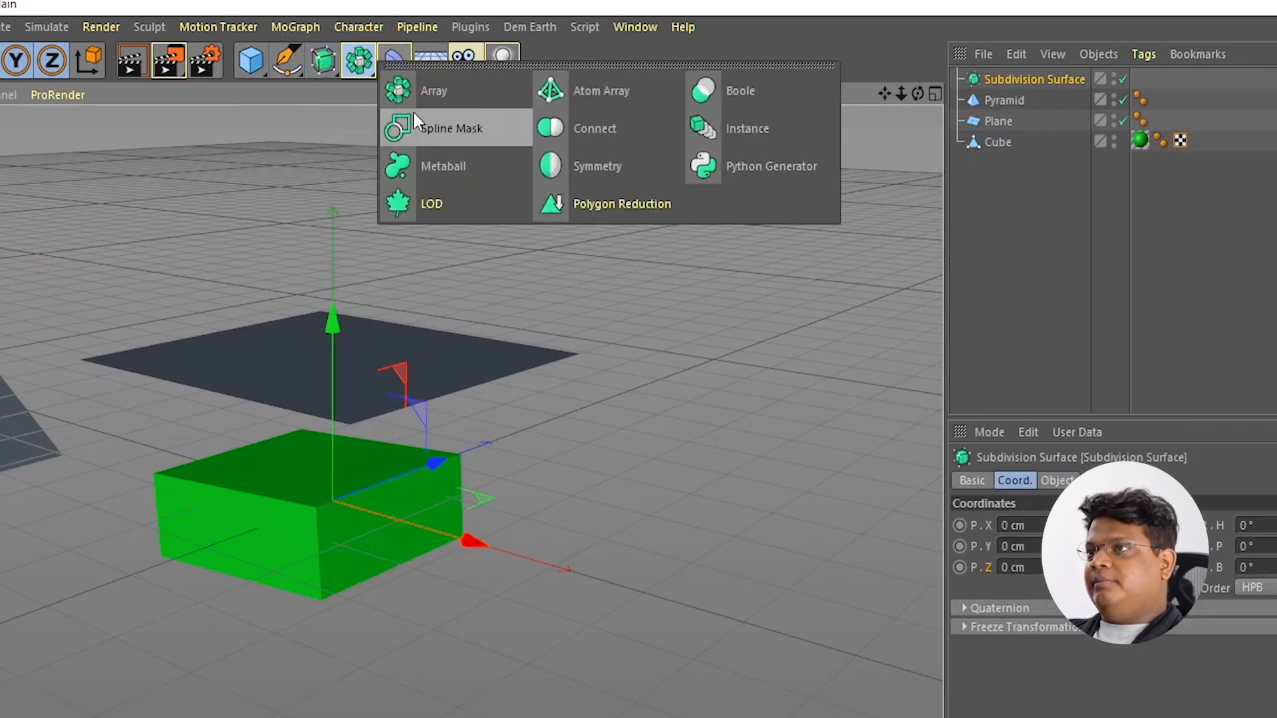
{"action": "left_click", "coordinate": [430, 63]}
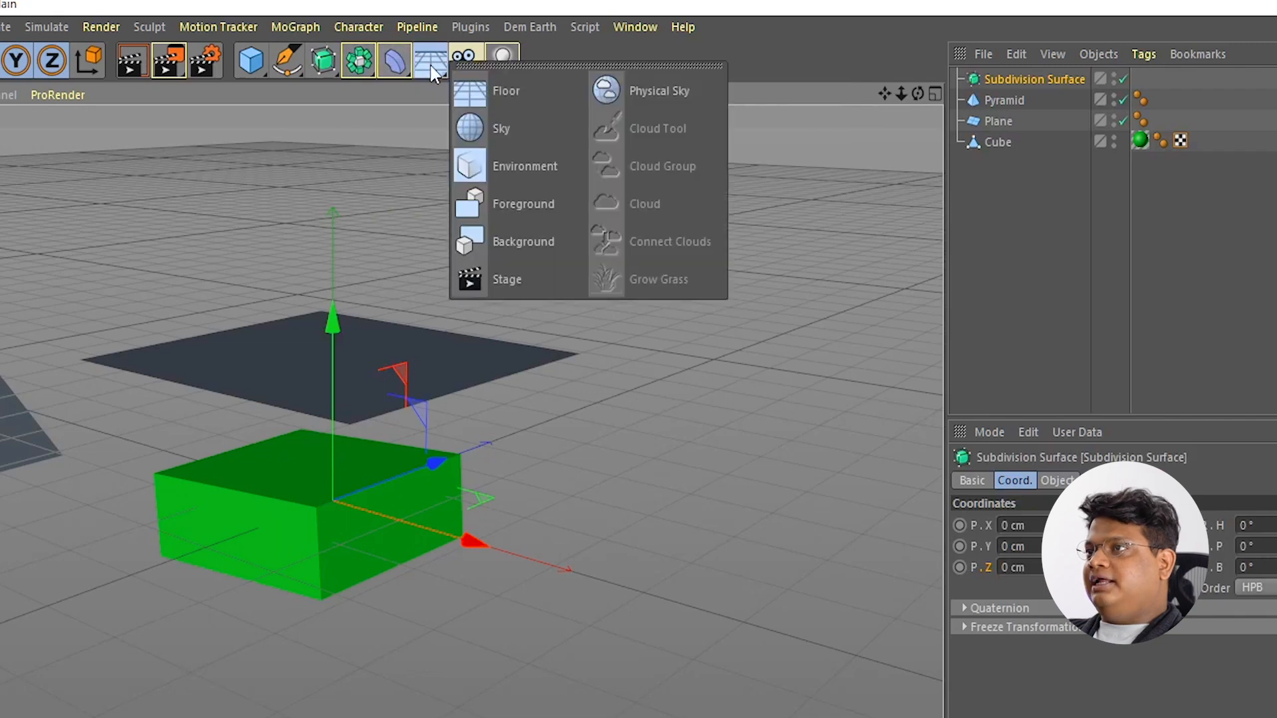
{"action": "left_click", "coordinate": [458, 70]}
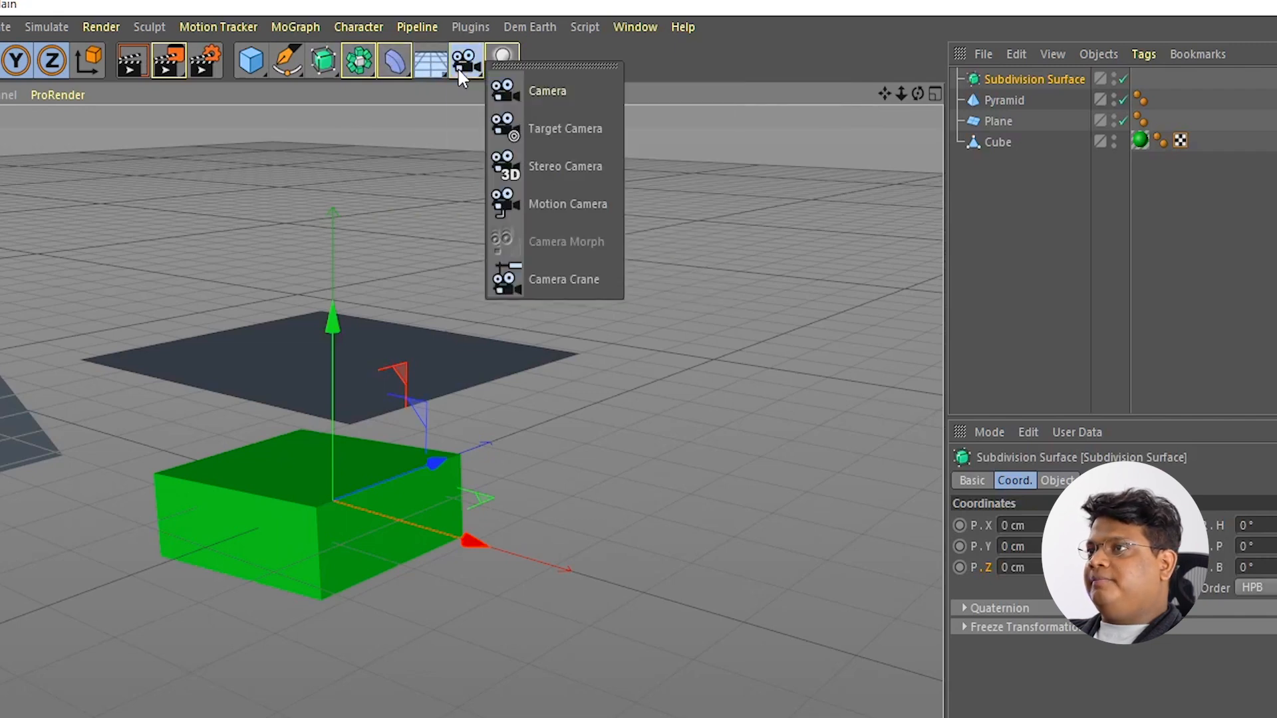
{"action": "left_click", "coordinate": [502, 61]}
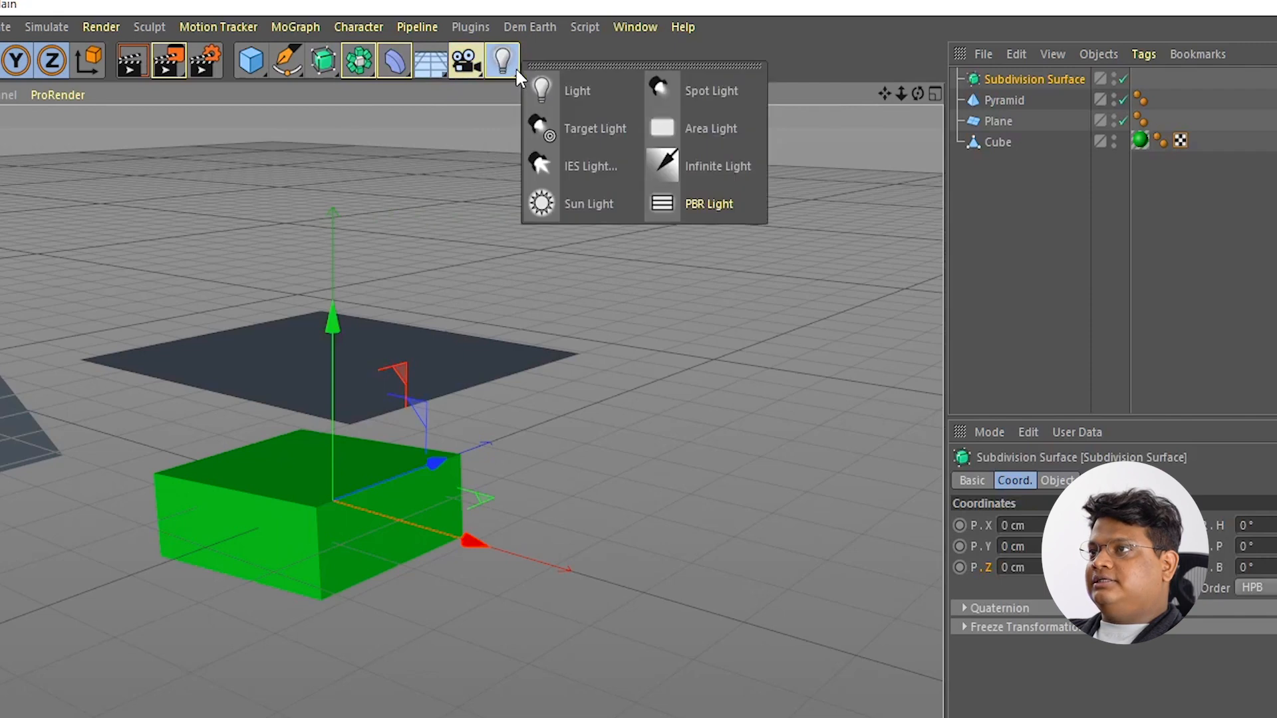
{"action": "left_click", "coordinate": [695, 93]}
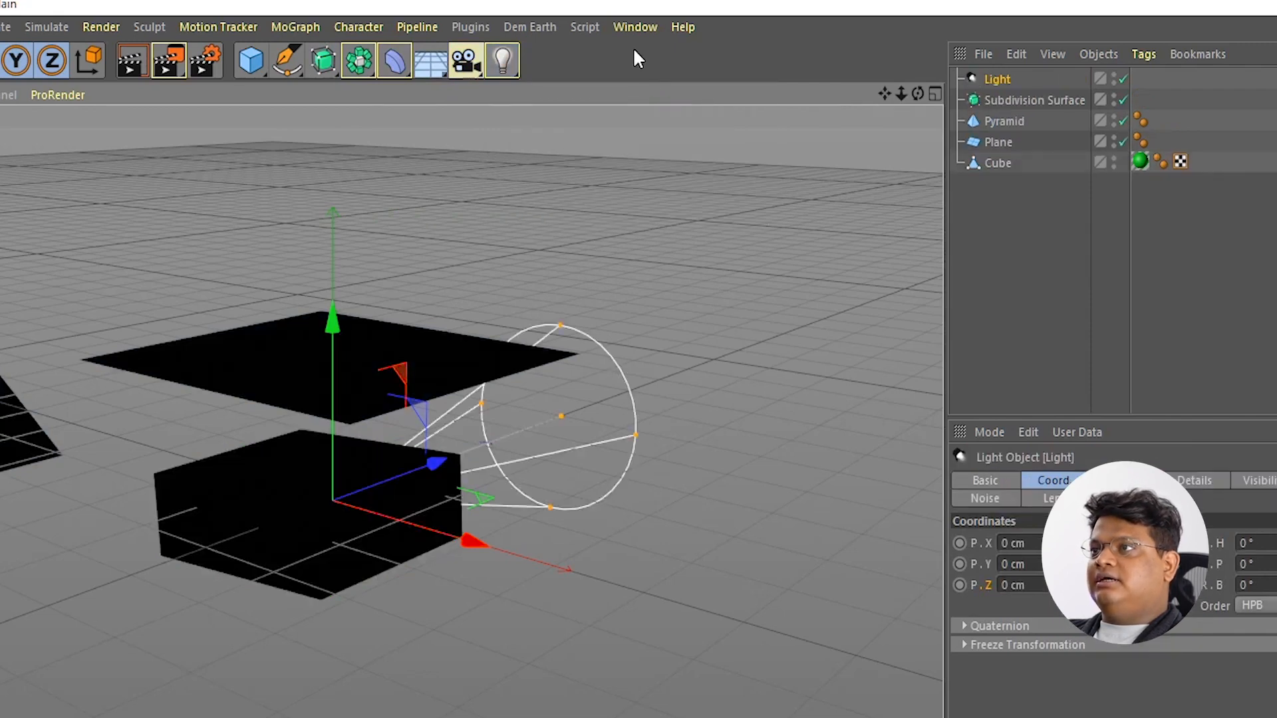
{"action": "key", "text": "ctrl+z"}
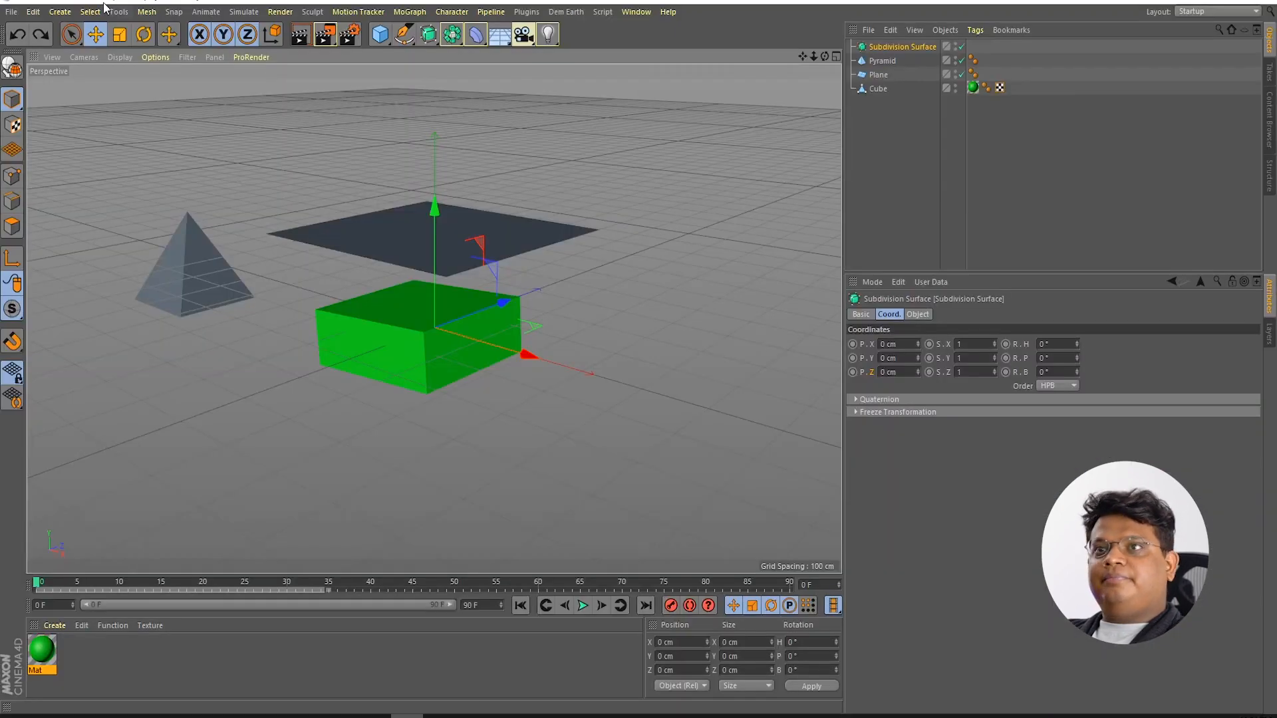
{"action": "left_click", "coordinate": [11, 13]}
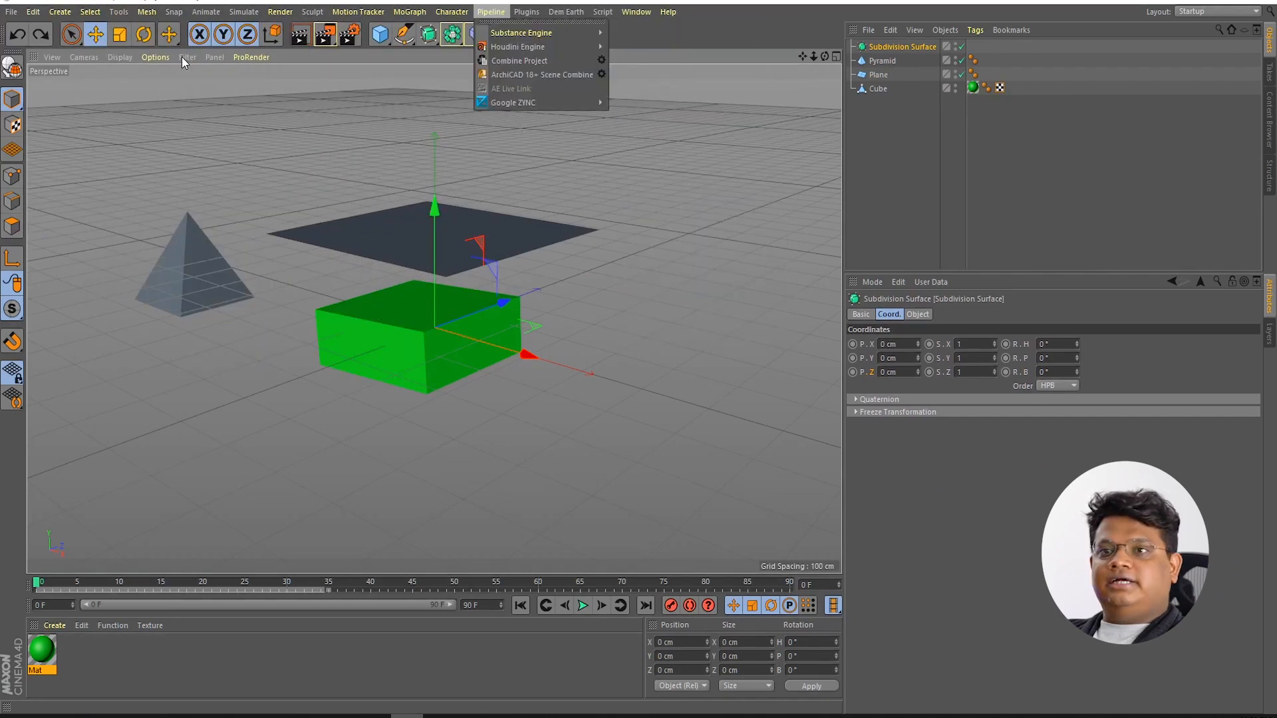
{"action": "left_click", "coordinate": [113, 106]}
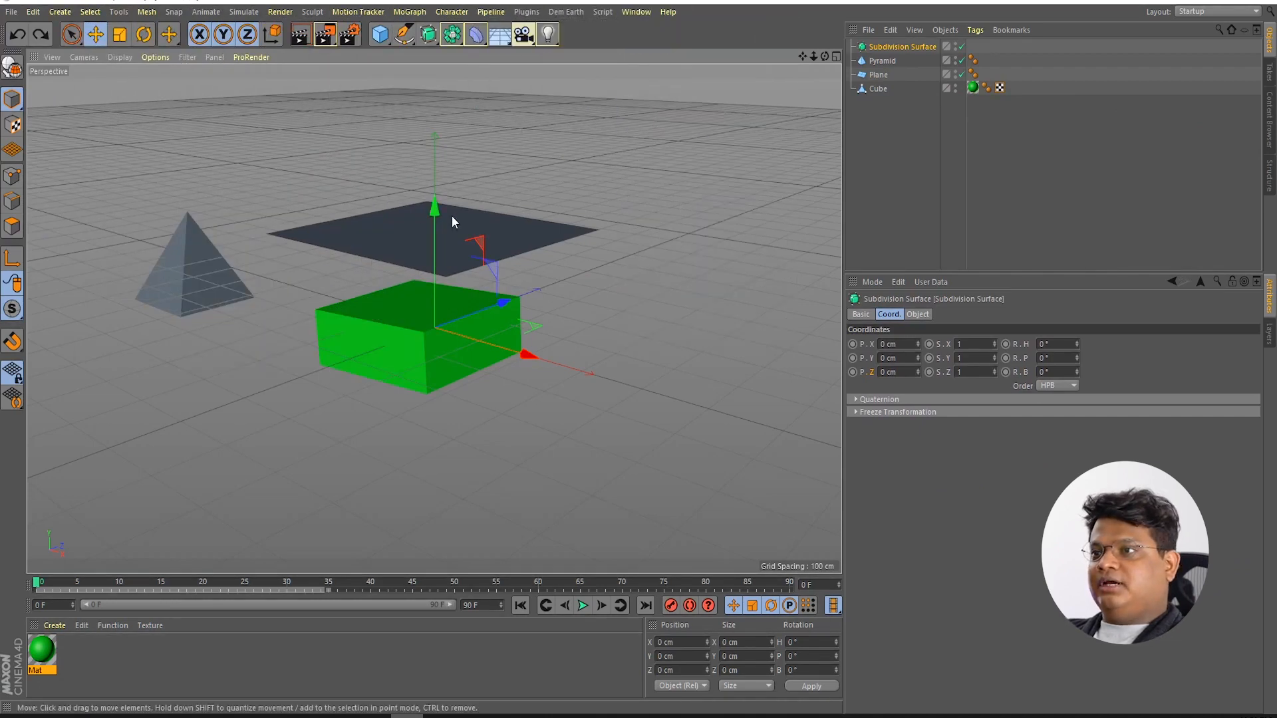
{"action": "left_click", "coordinate": [279, 155]}
{"action": "left_click", "coordinate": [55, 58]}
{"action": "left_click", "coordinate": [512, 185]}
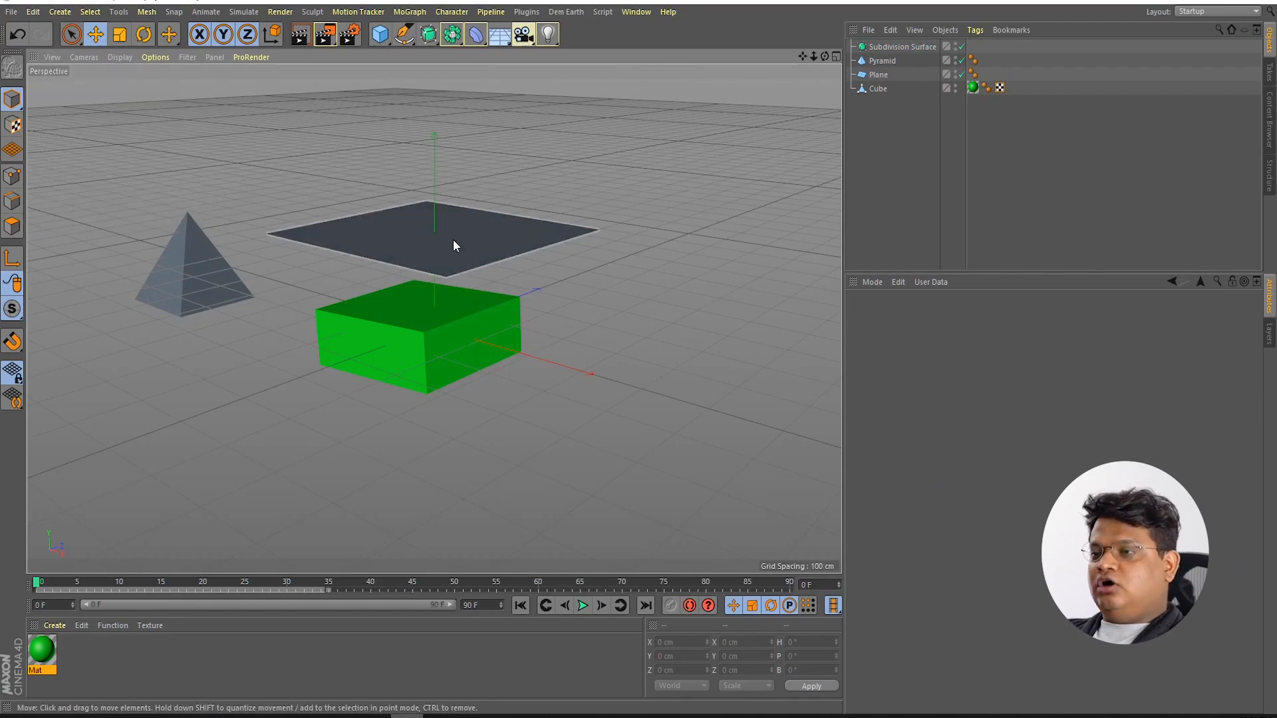
Step: Show all four views, move the plane along X to about -457 cm in the top view, and deselect it
{"action": "middle_click", "coordinate": [489, 278]}
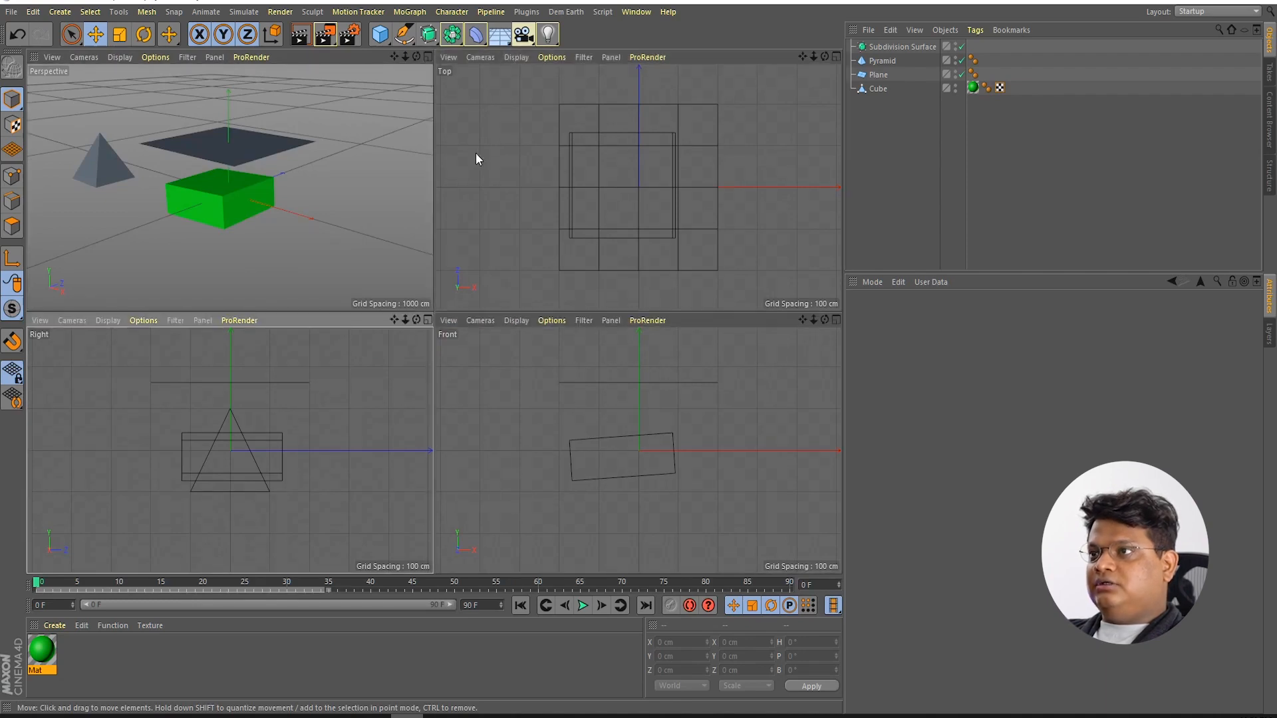
{"action": "left_click", "coordinate": [643, 174]}
{"action": "left_click_drag", "start_coordinate": [692, 190], "coordinate": [516, 208]}
{"action": "left_click", "coordinate": [699, 151]}
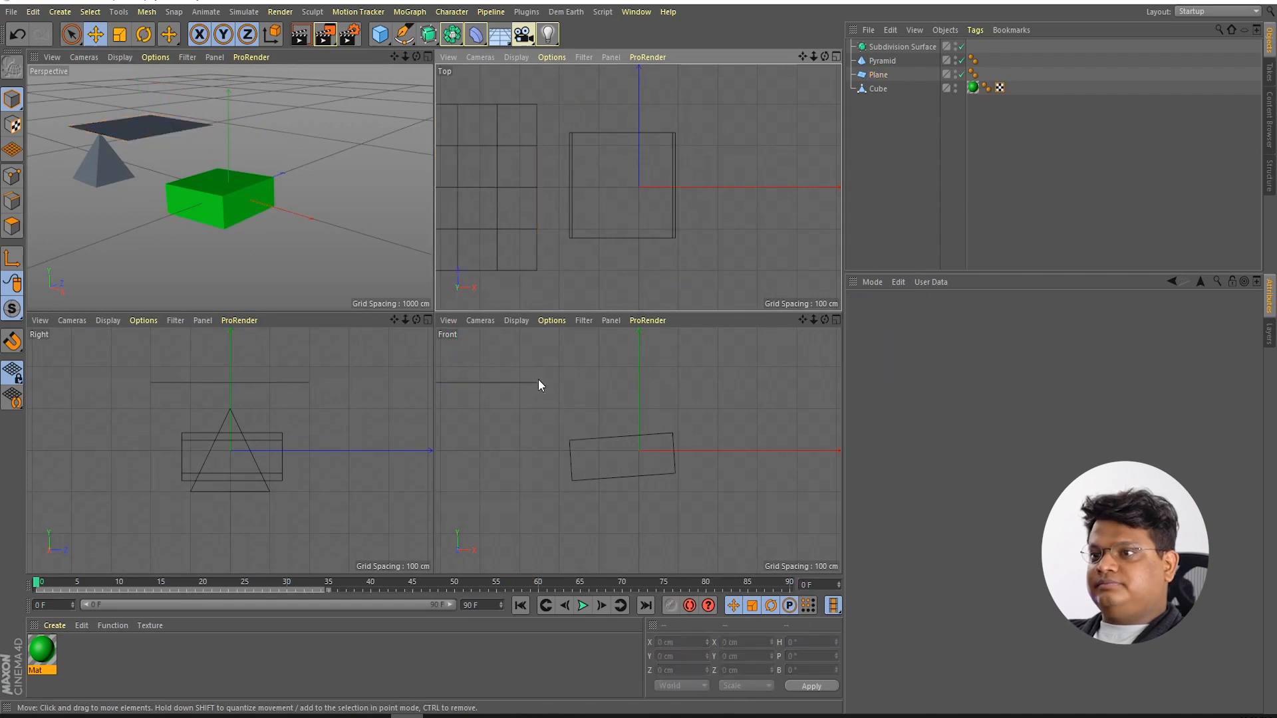
{"action": "left_click", "coordinate": [330, 369]}
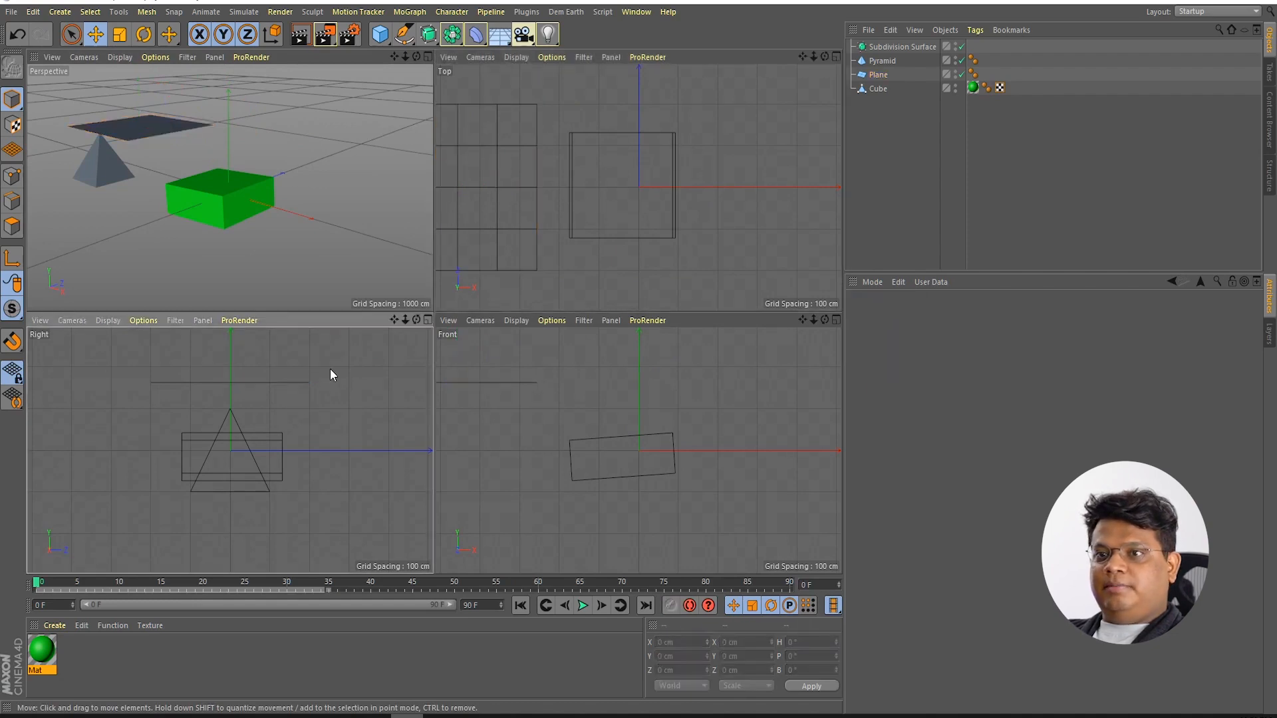
{"action": "left_click", "coordinate": [592, 378]}
{"action": "middle_click", "coordinate": [557, 422]}
{"action": "middle_click", "coordinate": [557, 422]}
{"action": "left_click", "coordinate": [298, 390]}
Step: Move the green box in the right, top and front views to about X 268 cm, Y 6 cm and Z 280 cm
{"action": "left_click", "coordinate": [218, 207]}
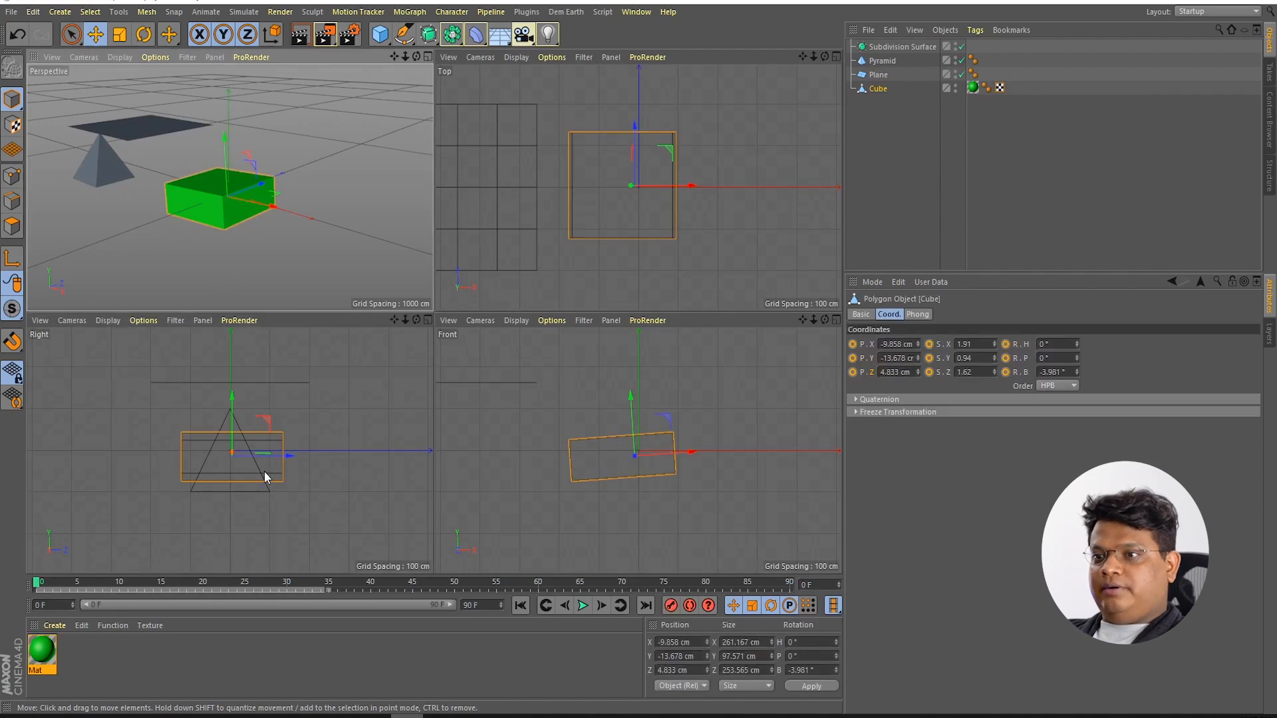
{"action": "left_click_drag", "start_coordinate": [289, 456], "coordinate": [393, 493]}
{"action": "scroll", "coordinate": [633, 218], "scroll_direction": "down", "scroll_amount": 3}
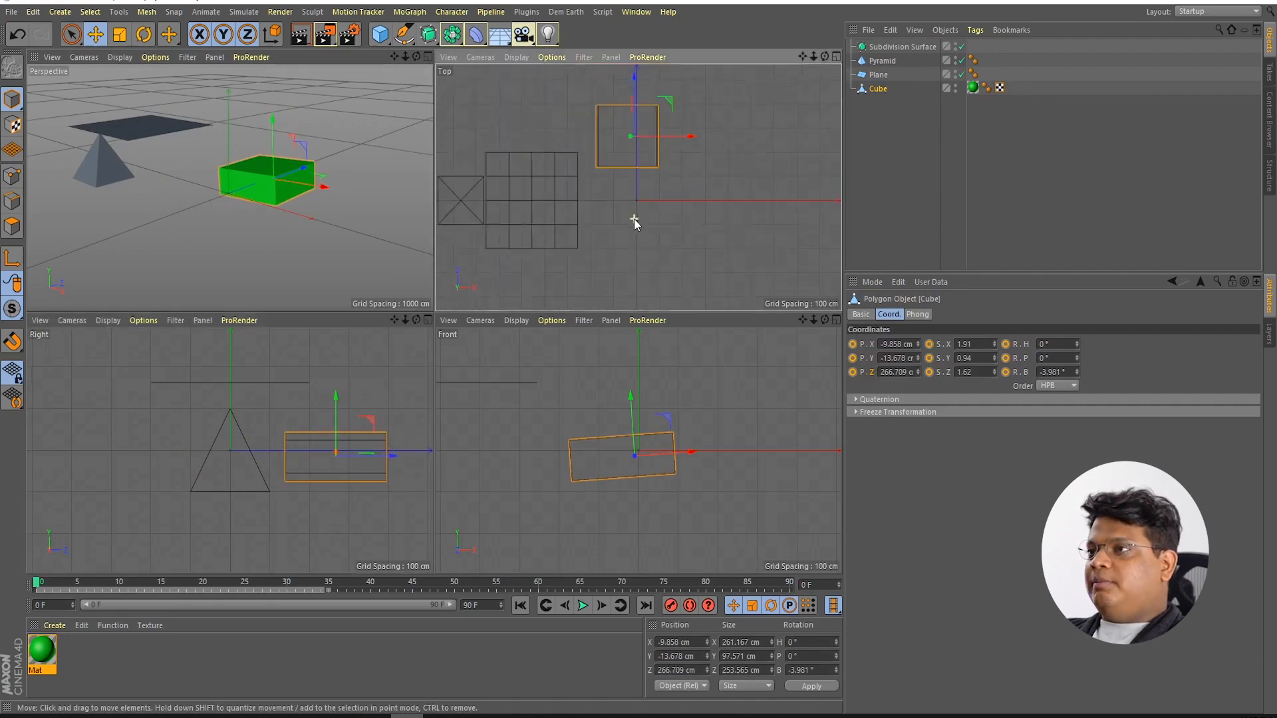
{"action": "scroll", "coordinate": [633, 219], "scroll_direction": "up", "scroll_amount": 2}
{"action": "mouse_move", "coordinate": [629, 110]}
{"action": "left_mouse_down"}
{"action": "mouse_move", "coordinate": [634, 84]}
{"action": "mouse_move", "coordinate": [632, 99]}
{"action": "left_mouse_up"}
{"action": "left_click_drag", "start_coordinate": [697, 453], "coordinate": [799, 445]}
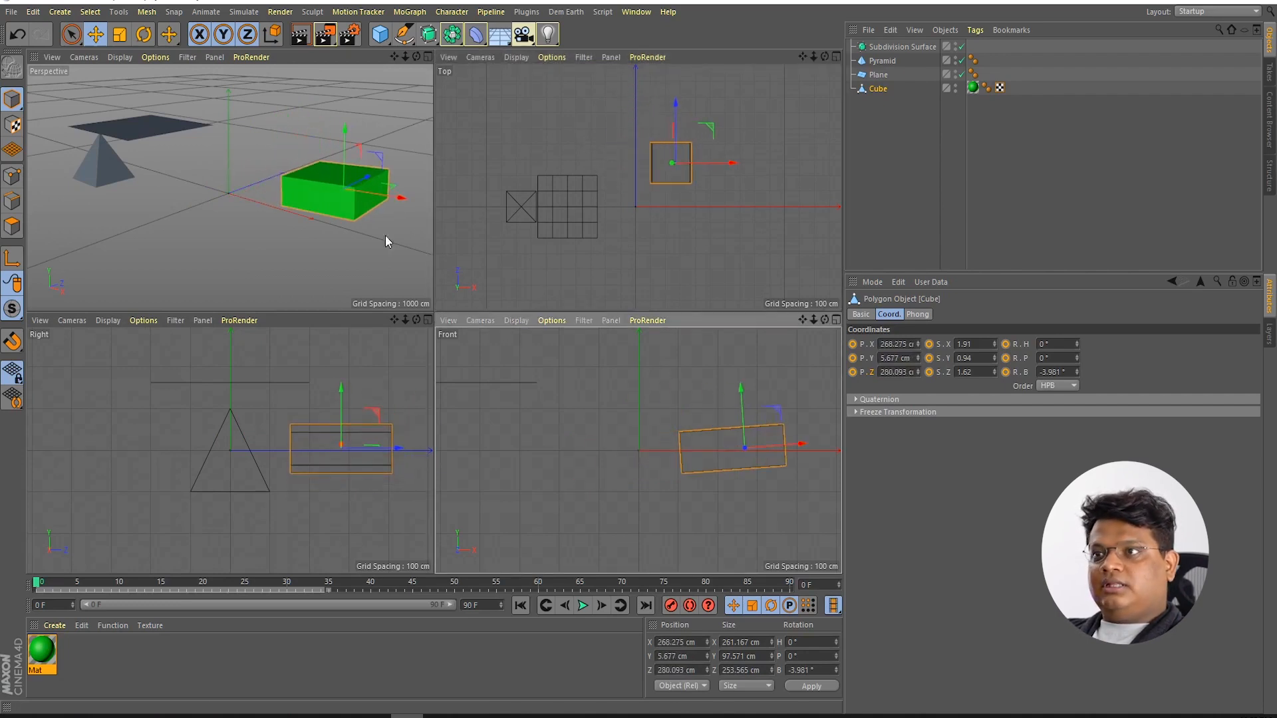
Step: Move the box along Z to about 86 cm in the perspective view, and out to about 497 cm in the top view
{"action": "left_click_drag", "start_coordinate": [367, 178], "coordinate": [350, 214]}
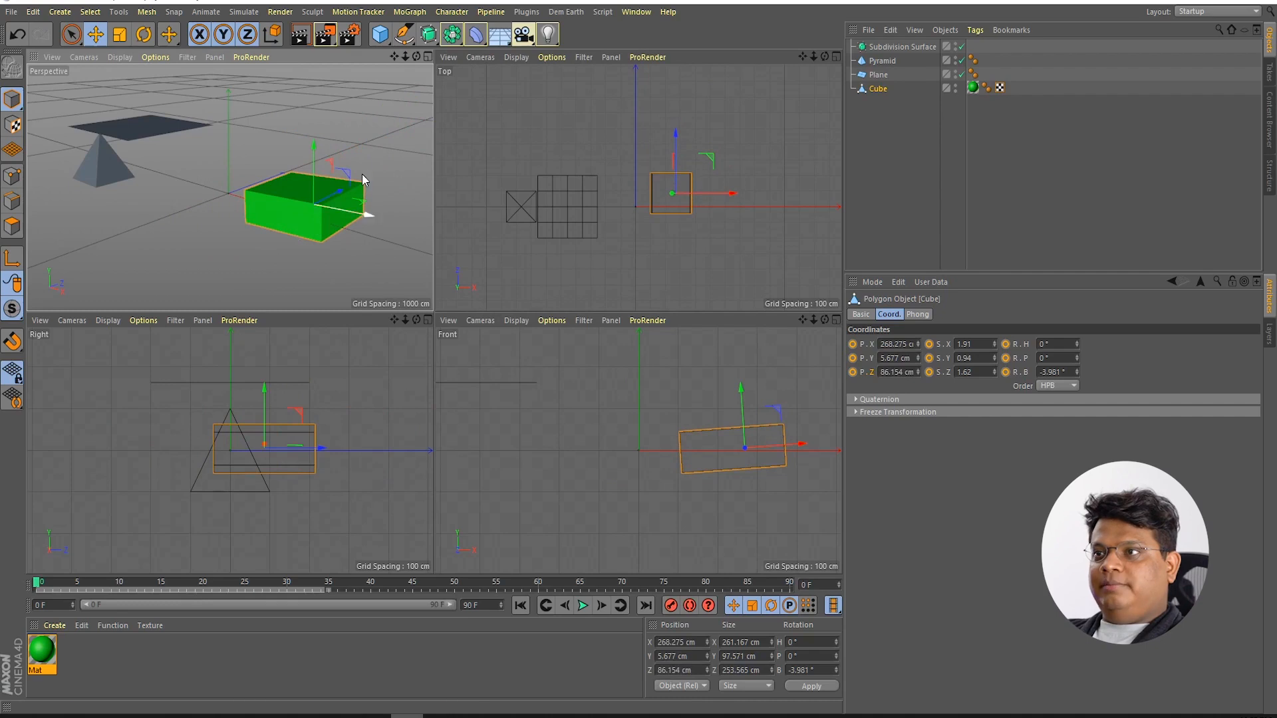
{"action": "left_click", "coordinate": [540, 147]}
{"action": "left_click", "coordinate": [325, 201]}
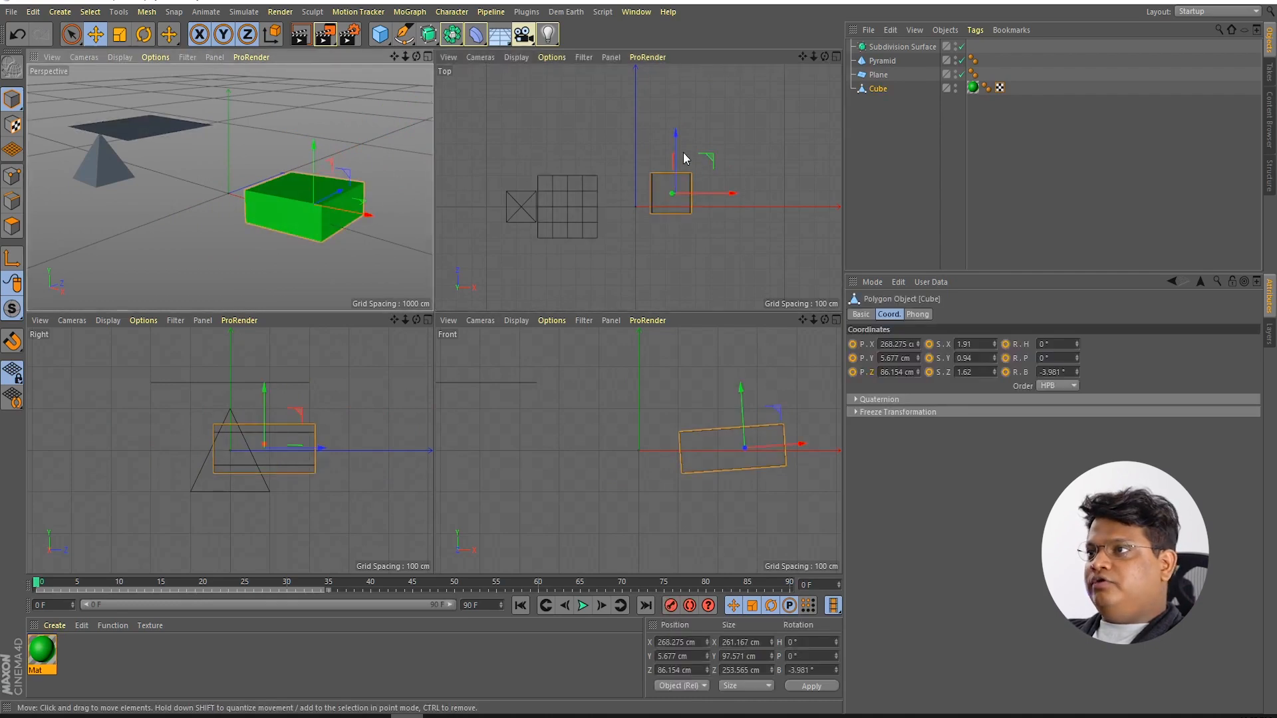
{"action": "left_click_drag", "start_coordinate": [675, 136], "coordinate": [680, 70]}
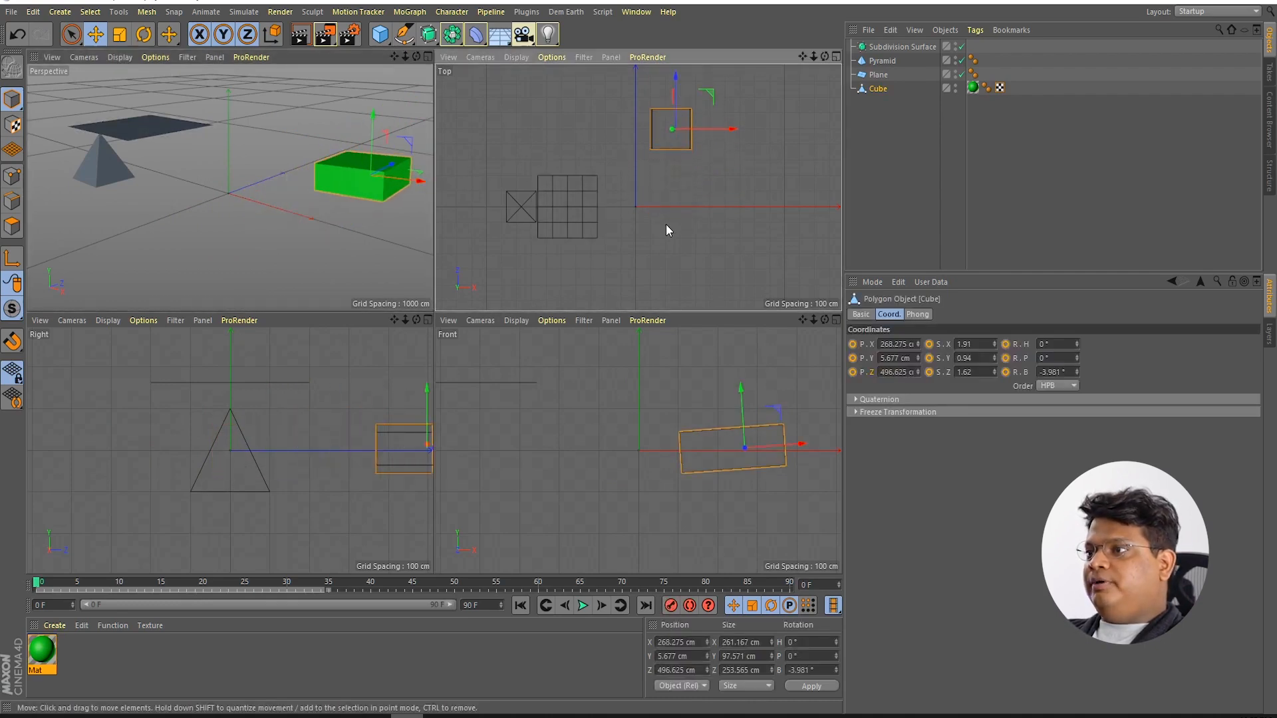
Step: Maximize the front view and lower the plane to about -1 cm on Y, close to the red X axis line
{"action": "middle_click", "coordinate": [670, 450]}
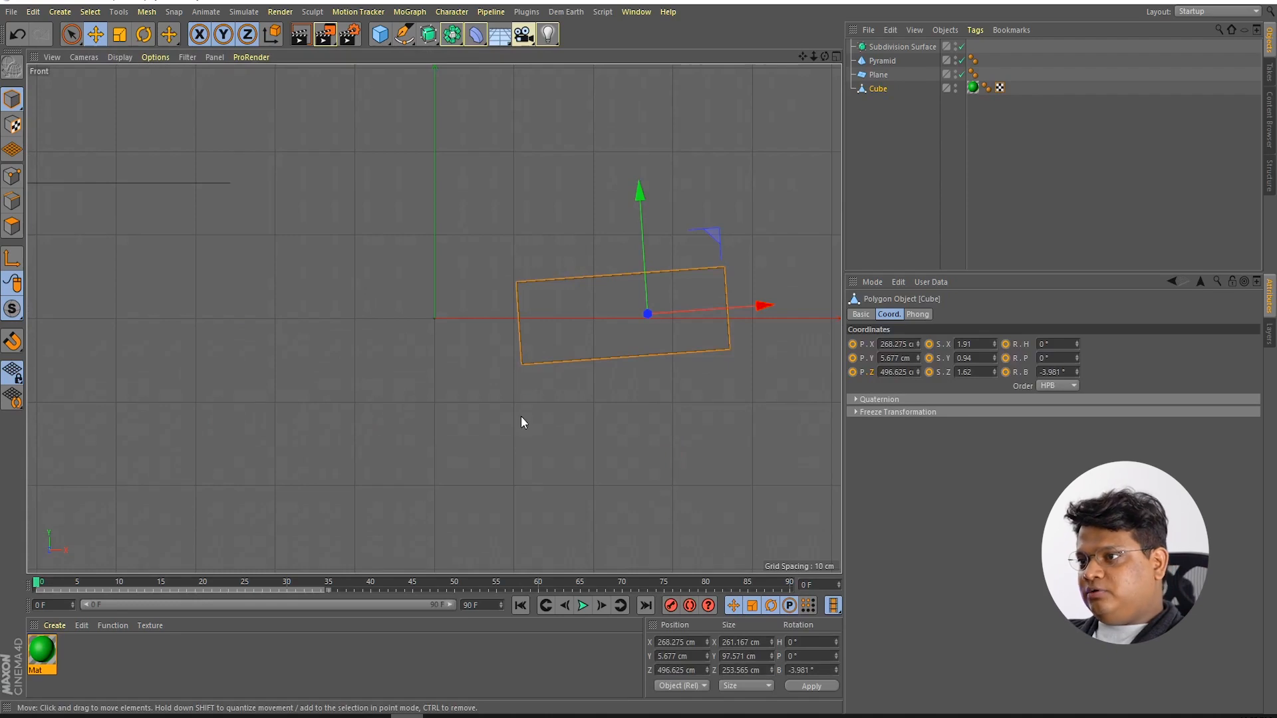
{"action": "scroll", "coordinate": [514, 361], "scroll_direction": "up", "scroll_amount": 8}
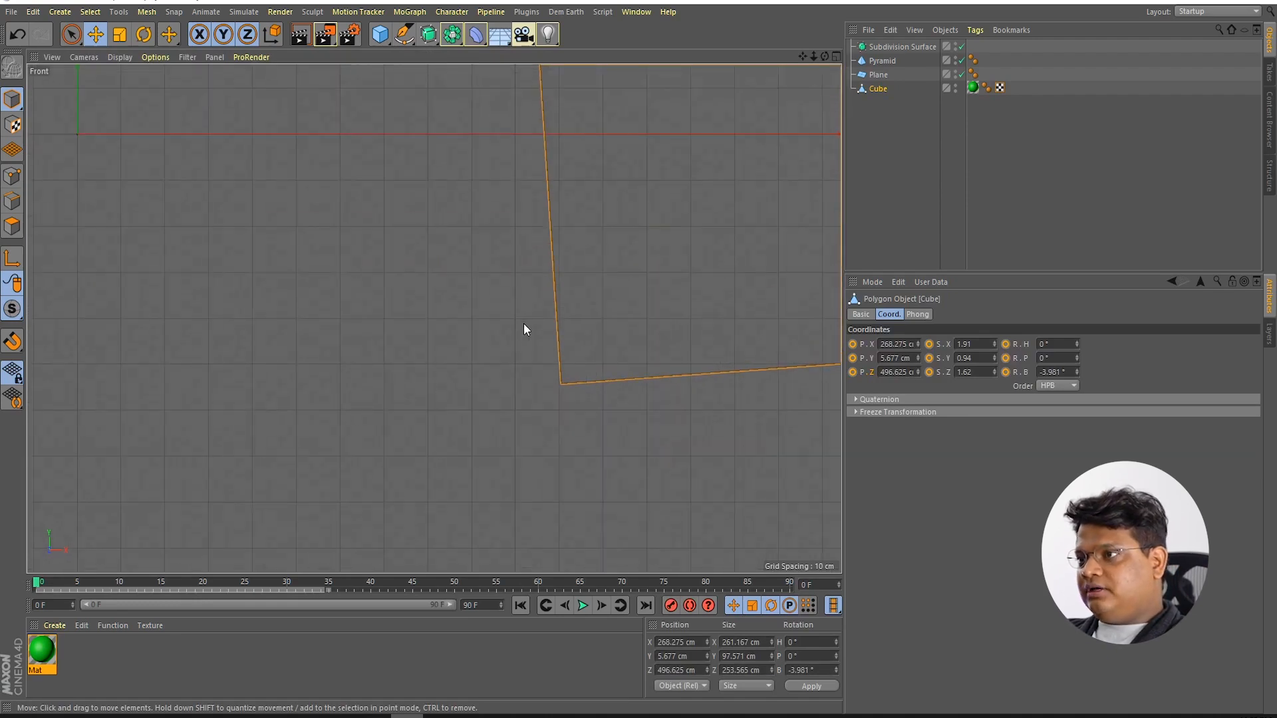
{"action": "scroll", "coordinate": [413, 330], "scroll_direction": "down", "scroll_amount": 8}
{"action": "scroll", "coordinate": [301, 328], "scroll_direction": "up", "scroll_amount": 6}
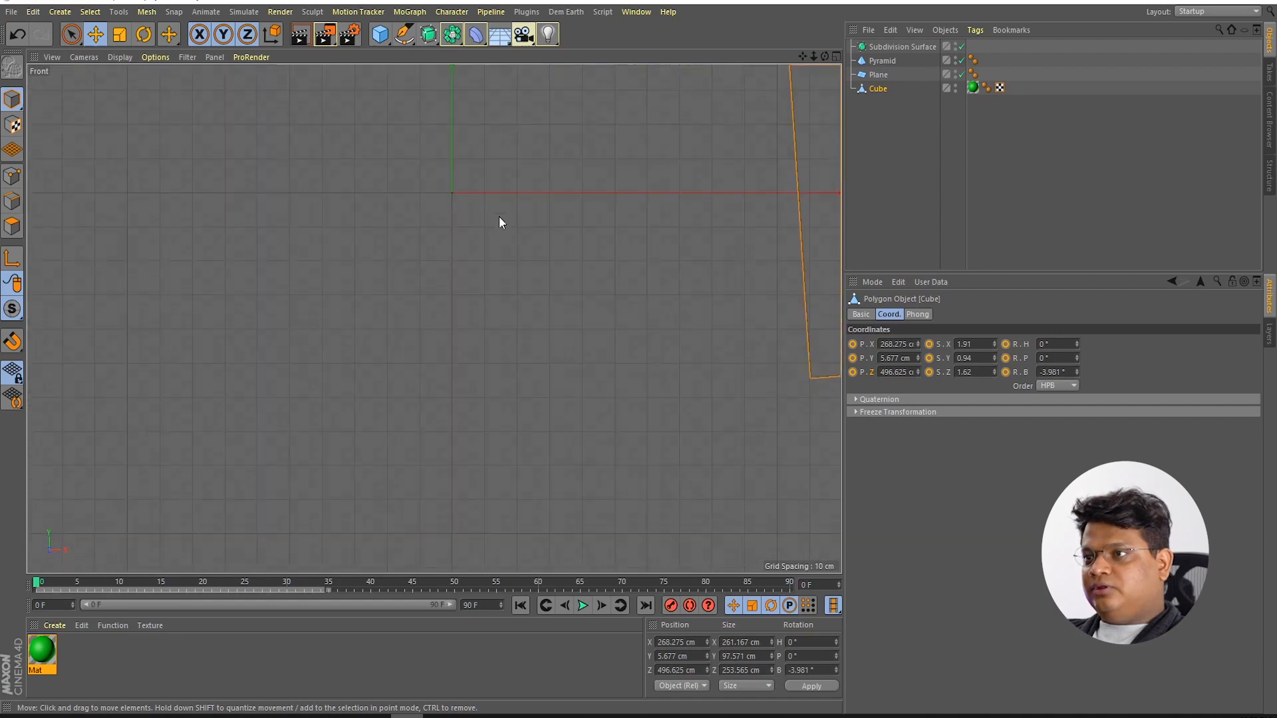
{"action": "scroll", "coordinate": [457, 402], "scroll_direction": "down", "scroll_amount": 5}
{"action": "scroll", "coordinate": [420, 369], "scroll_direction": "up", "scroll_amount": 8}
{"action": "scroll", "coordinate": [383, 371], "scroll_direction": "down", "scroll_amount": 6}
{"action": "left_click", "coordinate": [299, 338]}
{"action": "left_click", "coordinate": [298, 324]}
{"action": "scroll", "coordinate": [285, 366], "scroll_direction": "up", "scroll_amount": 6}
{"action": "left_click_drag", "start_coordinate": [279, 115], "coordinate": [282, 262]}
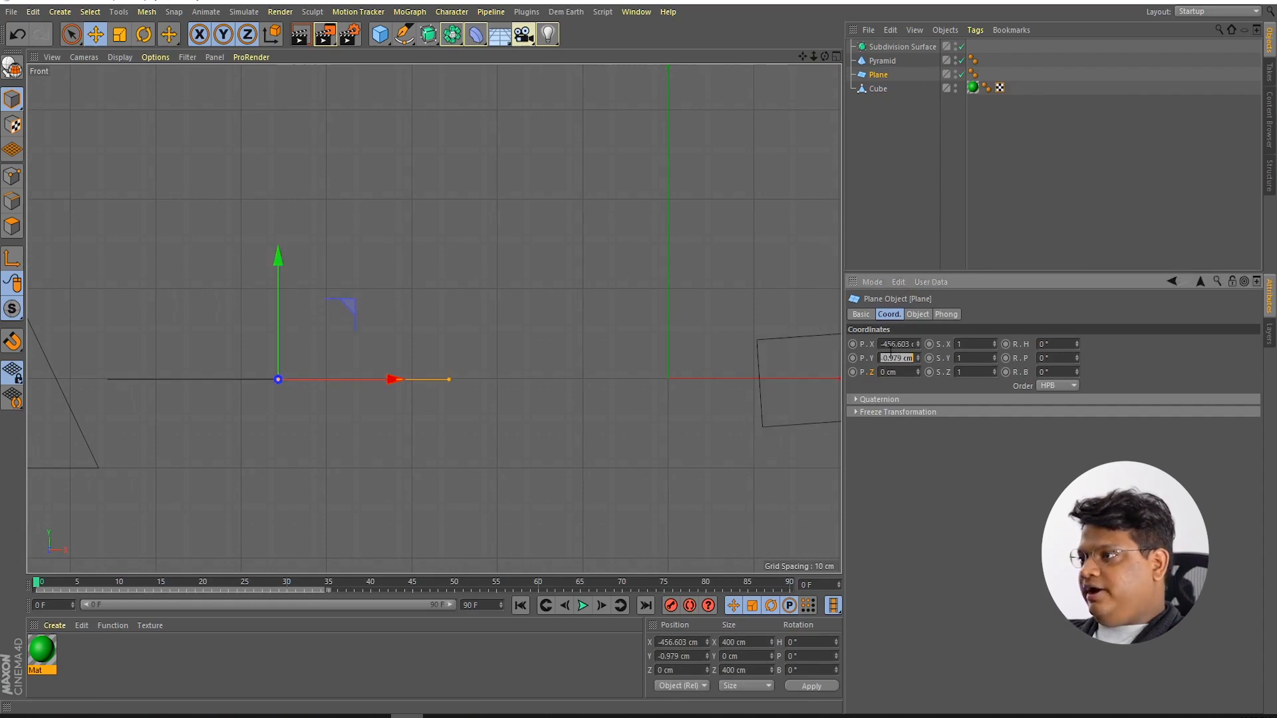
Step: Set the green box's Y position to 0 cm and move it in the front view to about X -441 cm, Y -49 cm
{"action": "left_click", "coordinate": [812, 345]}
{"action": "left_click", "coordinate": [908, 357]}
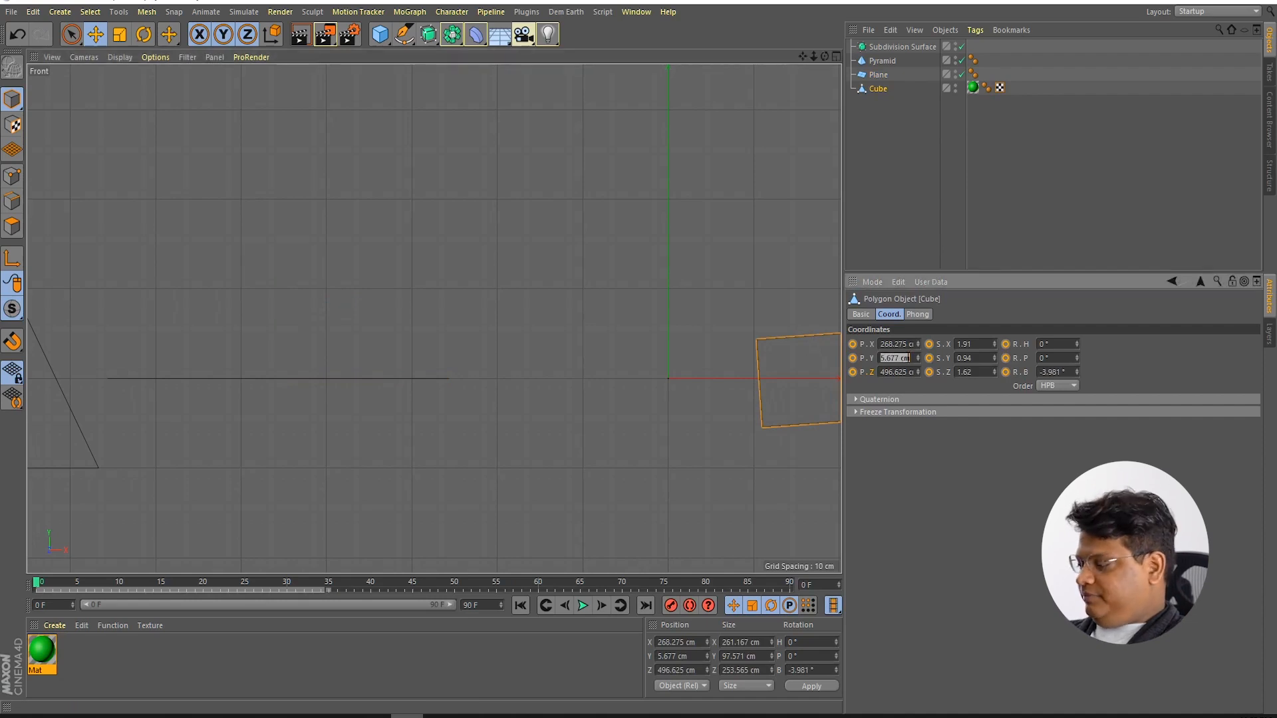
{"action": "scroll", "coordinate": [746, 393], "scroll_direction": "down", "scroll_amount": 5}
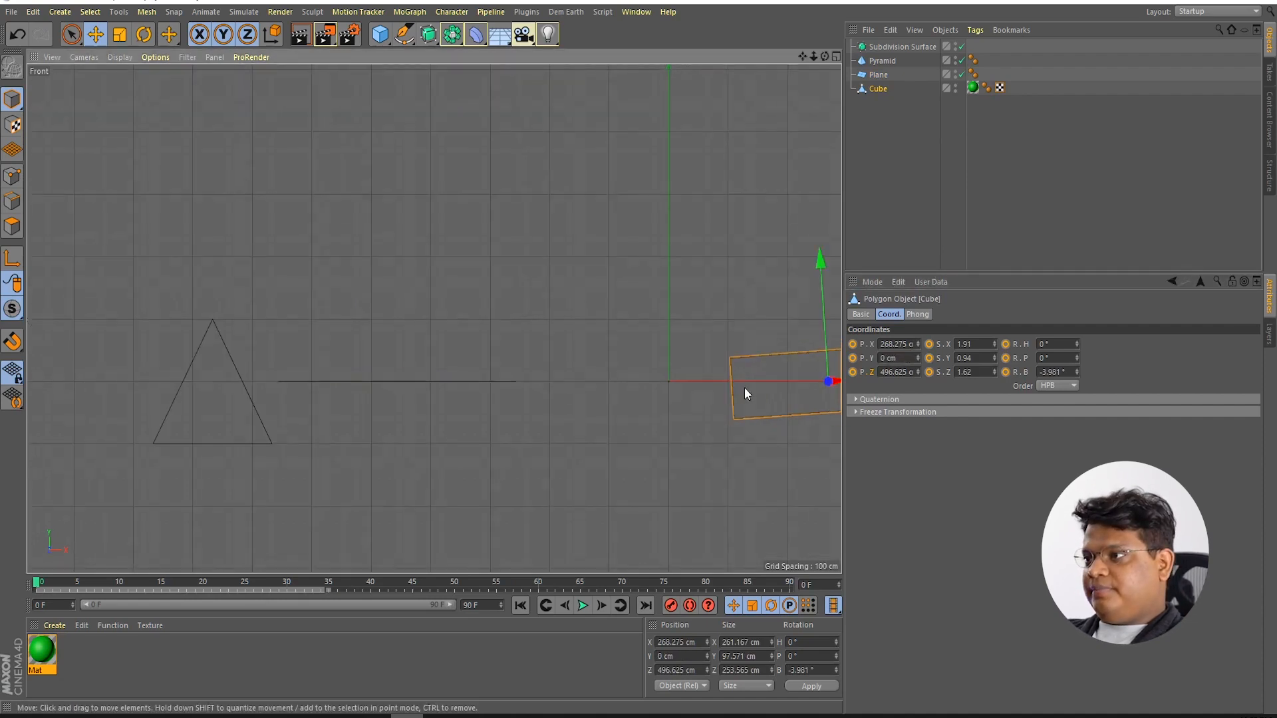
{"action": "left_click_drag", "start_coordinate": [827, 382], "coordinate": [583, 392]}
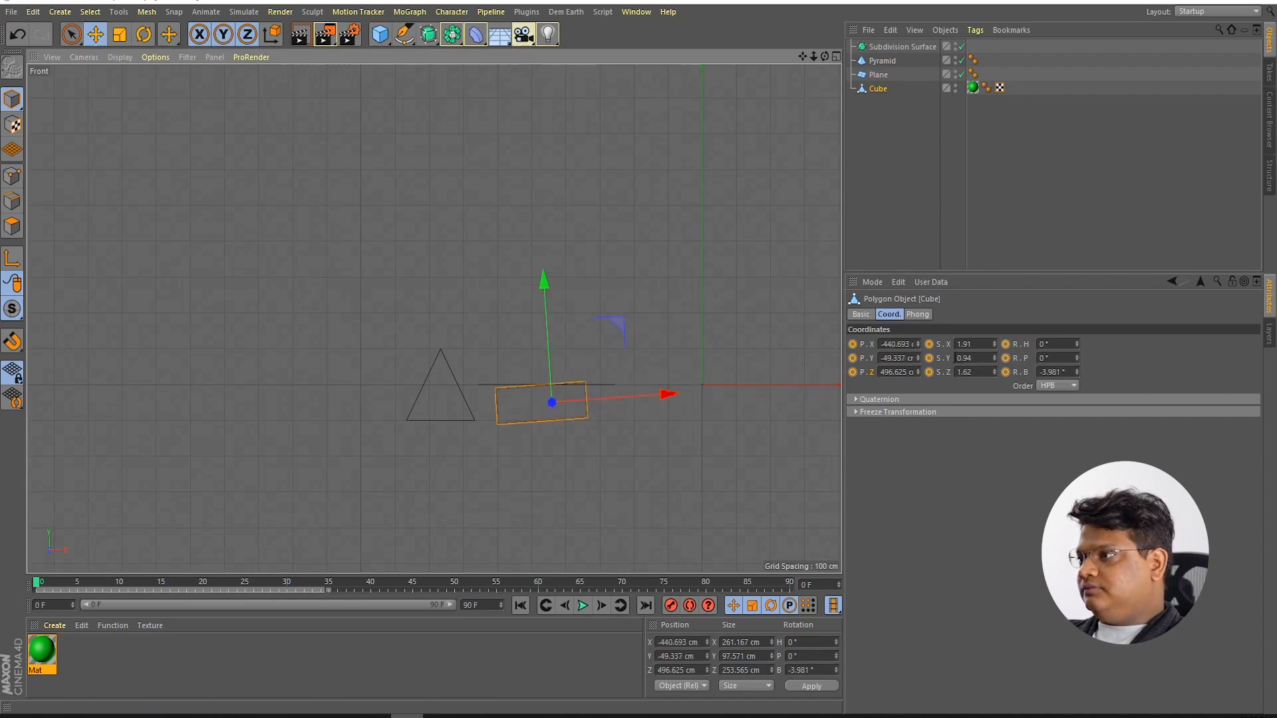
Step: Set the green box's X and Y scale to 1 and its bank rotation to 0°
{"action": "left_click", "coordinate": [959, 346]}
{"action": "type", "text": "0"}
{"action": "key", "text": "Tab"}
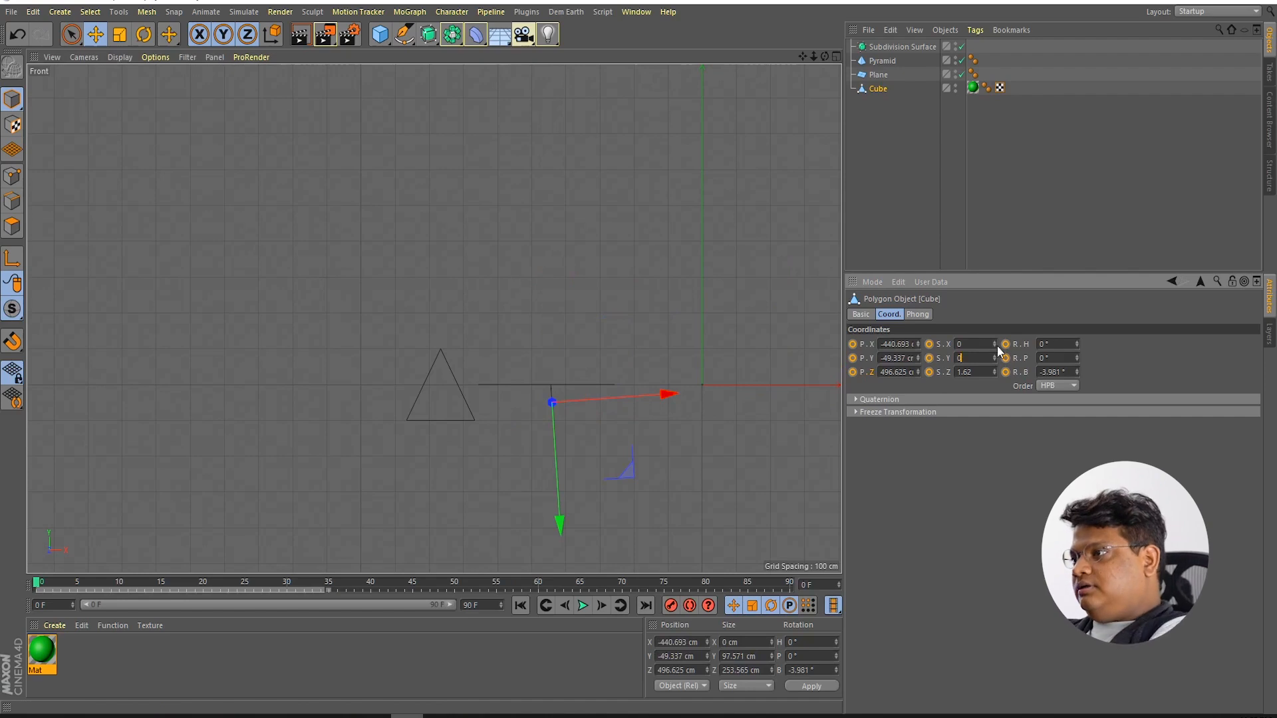
{"action": "left_click", "coordinate": [970, 359]}
{"action": "type", "text": "1"}
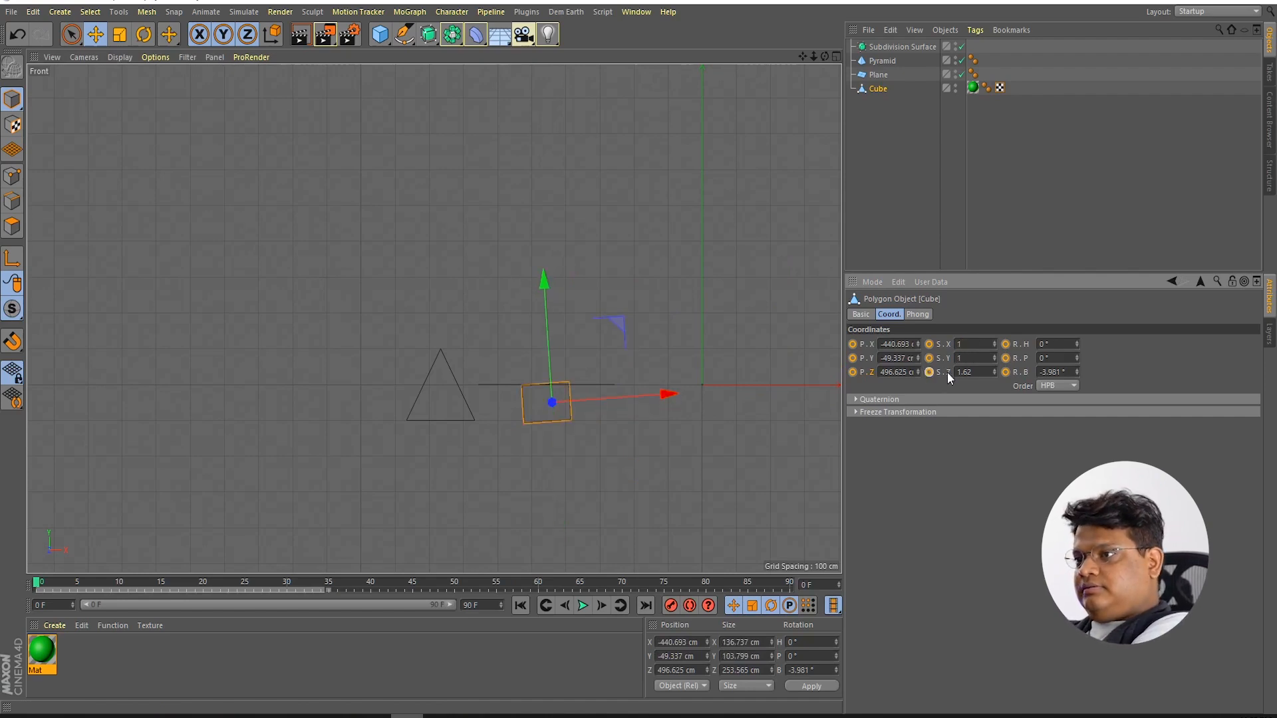
{"action": "key", "text": "Return"}
{"action": "key", "text": "o"}
Step: Raise the green box to about Y 52 cm in the front view so that its base rests on the plane
{"action": "scroll", "coordinate": [465, 392], "scroll_direction": "down", "scroll_amount": 3}
{"action": "left_click_drag", "start_coordinate": [371, 211], "coordinate": [355, 79]}
{"action": "scroll", "coordinate": [352, 181], "scroll_direction": "up", "scroll_amount": 5}
{"action": "scroll", "coordinate": [429, 415], "scroll_direction": "down", "scroll_amount": 1}
{"action": "scroll", "coordinate": [428, 353], "scroll_direction": "down", "scroll_amount": 3}
{"action": "scroll", "coordinate": [429, 351], "scroll_direction": "down", "scroll_amount": 1}
{"action": "scroll", "coordinate": [428, 351], "scroll_direction": "up", "scroll_amount": 3}
{"action": "scroll", "coordinate": [429, 351], "scroll_direction": "down", "scroll_amount": 3}
{"action": "scroll", "coordinate": [450, 198], "scroll_direction": "up", "scroll_amount": 2}
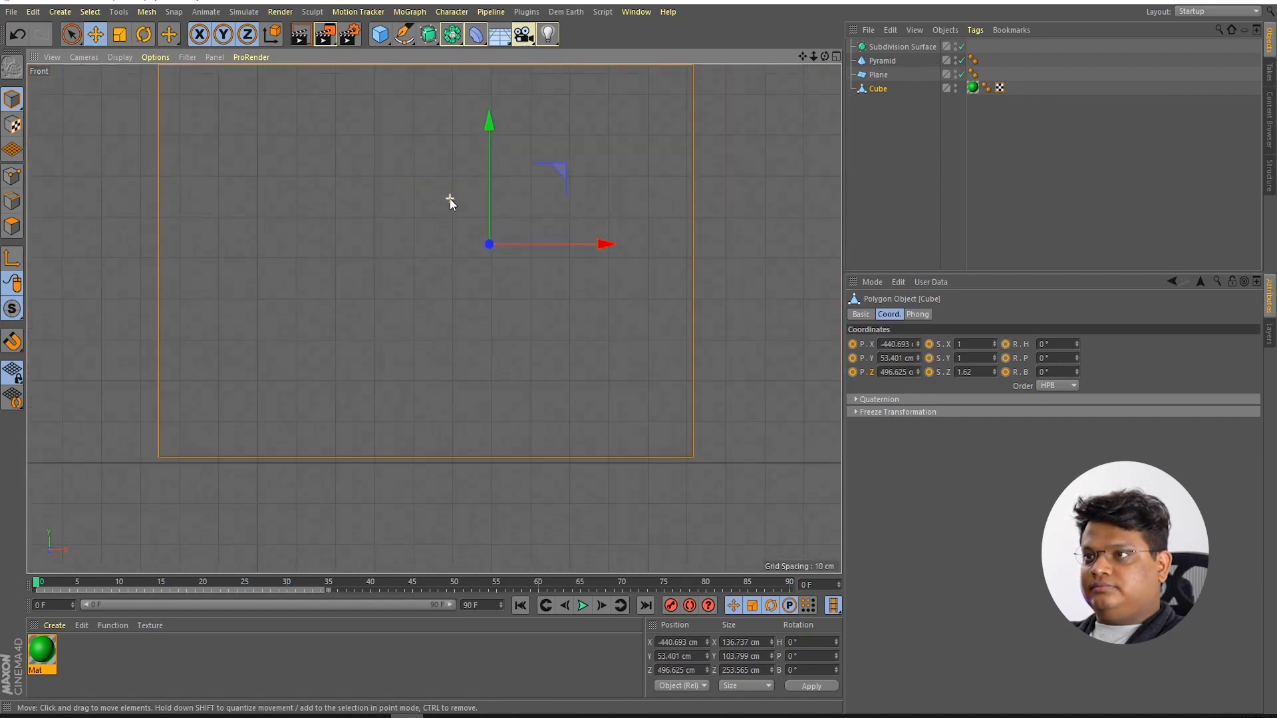
{"action": "left_click_drag", "start_coordinate": [488, 125], "coordinate": [484, 130]}
Step: Move the green box along Z to about -4 cm in the top view to place it over the plane
{"action": "key", "text": "F1"}
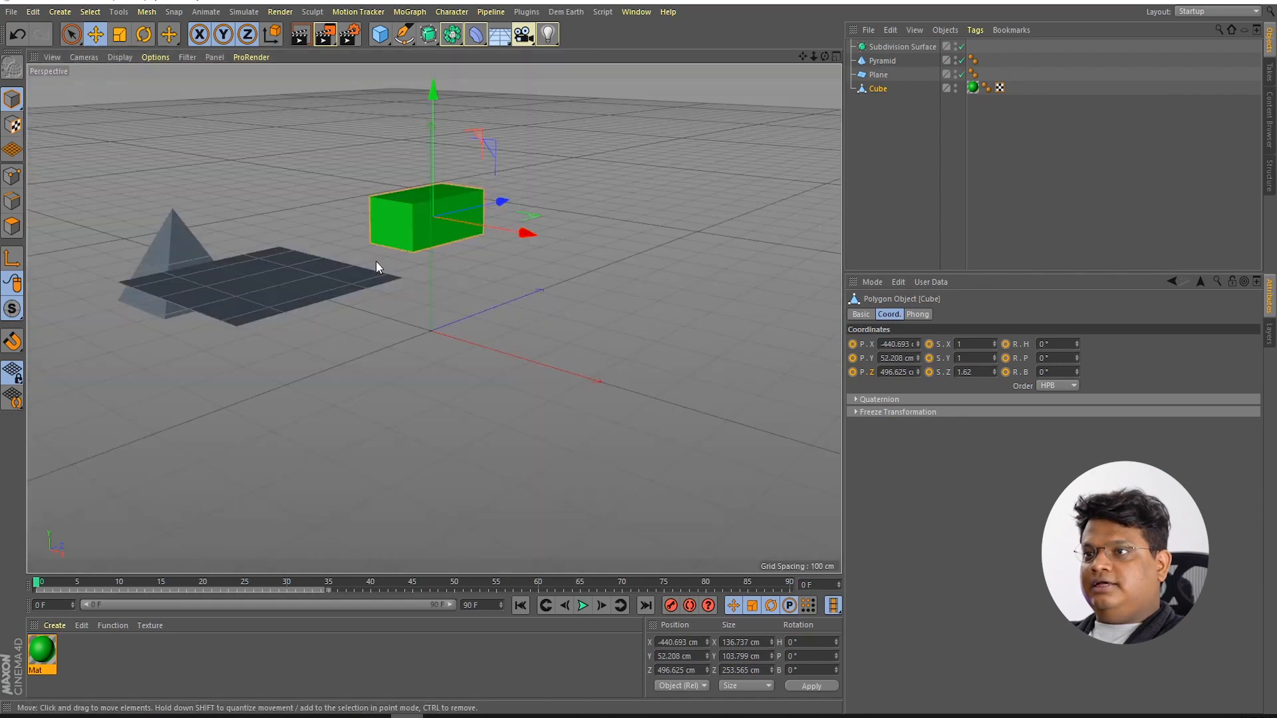
{"action": "key", "text": "F5"}
{"action": "middle_click", "coordinate": [552, 216]}
{"action": "scroll", "coordinate": [242, 229], "scroll_direction": "down", "scroll_amount": 2}
{"action": "left_click_drag", "start_coordinate": [305, 73], "coordinate": [302, 253]}
Step: Examine how the green box lines up with the plane and pyramid in the right, front and top views
{"action": "key", "text": "F5"}
{"action": "middle_click", "coordinate": [412, 353]}
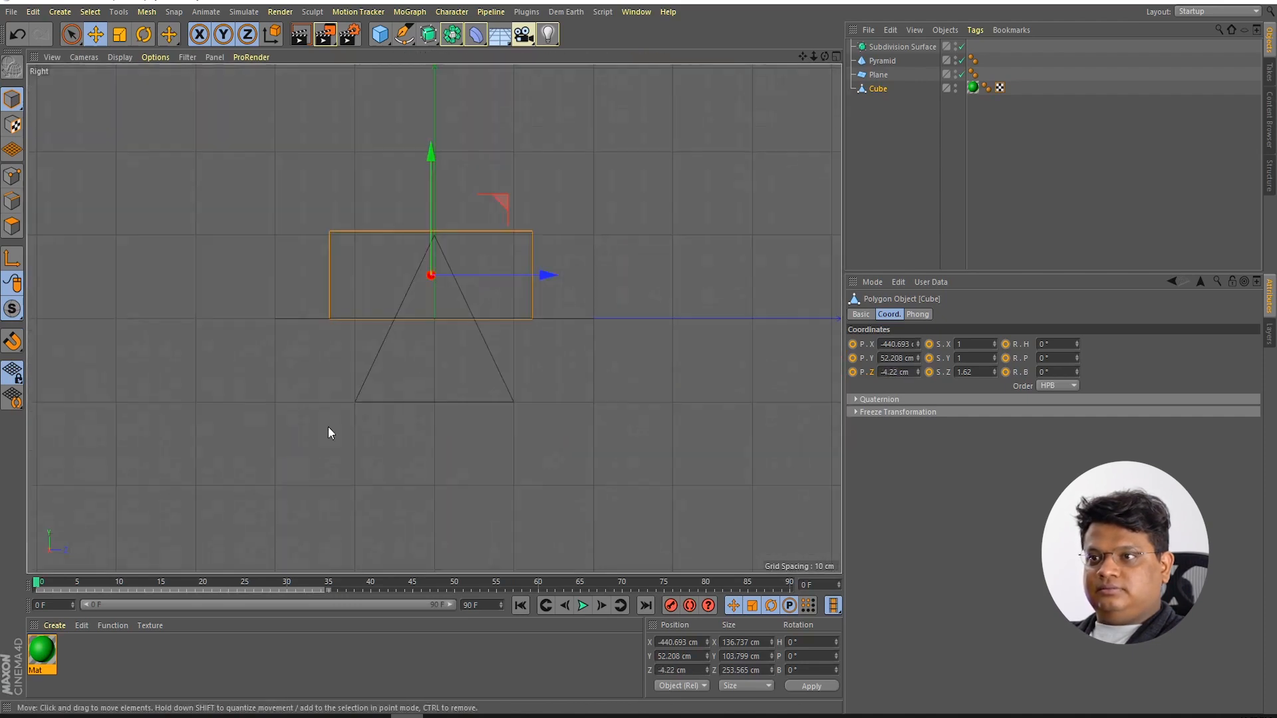
{"action": "scroll", "coordinate": [409, 309], "scroll_direction": "up", "scroll_amount": 5}
{"action": "scroll", "coordinate": [408, 308], "scroll_direction": "down", "scroll_amount": 3}
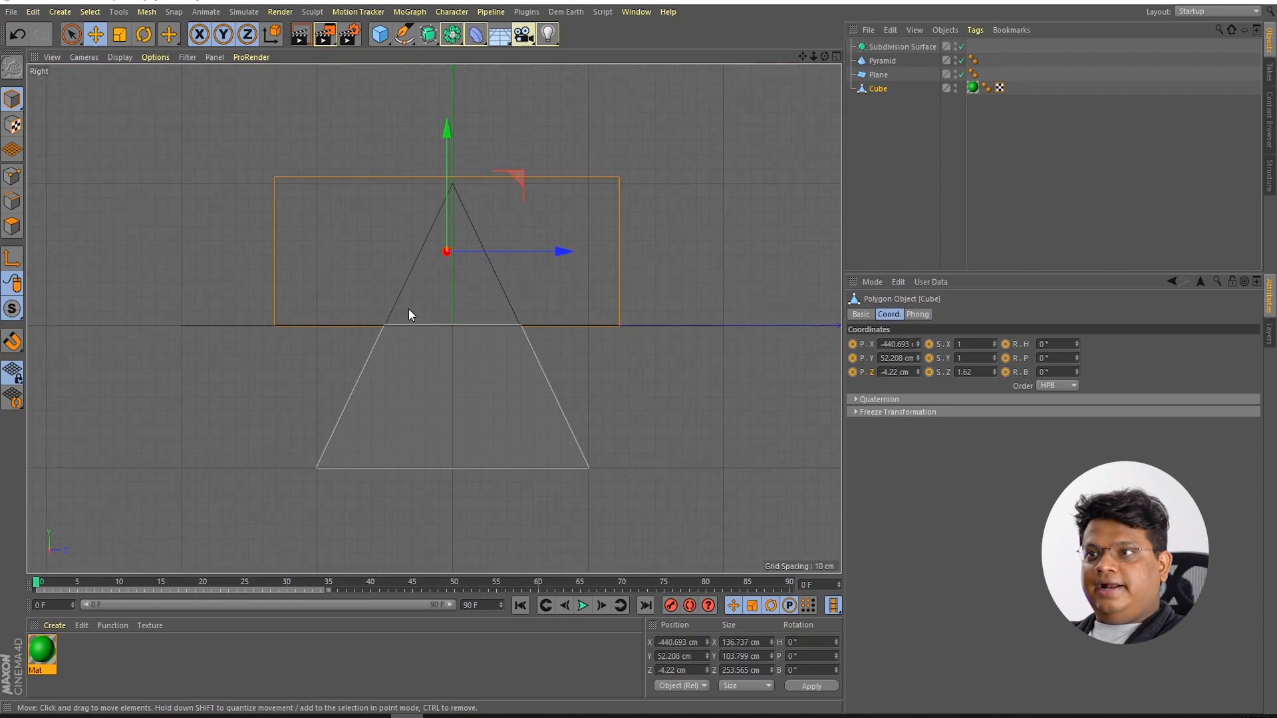
{"action": "middle_click", "coordinate": [408, 309]}
{"action": "middle_click", "coordinate": [508, 393]}
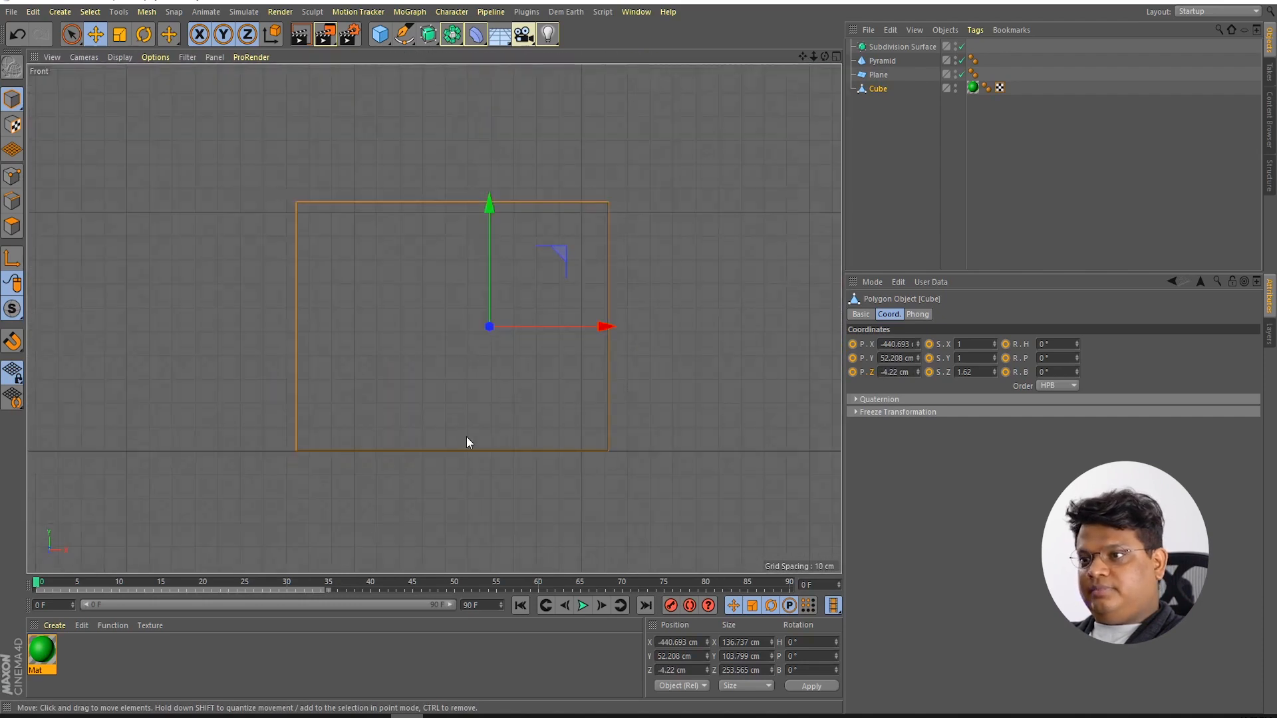
{"action": "middle_click", "coordinate": [326, 448]}
{"action": "middle_click", "coordinate": [540, 201]}
{"action": "middle_click", "coordinate": [330, 373]}
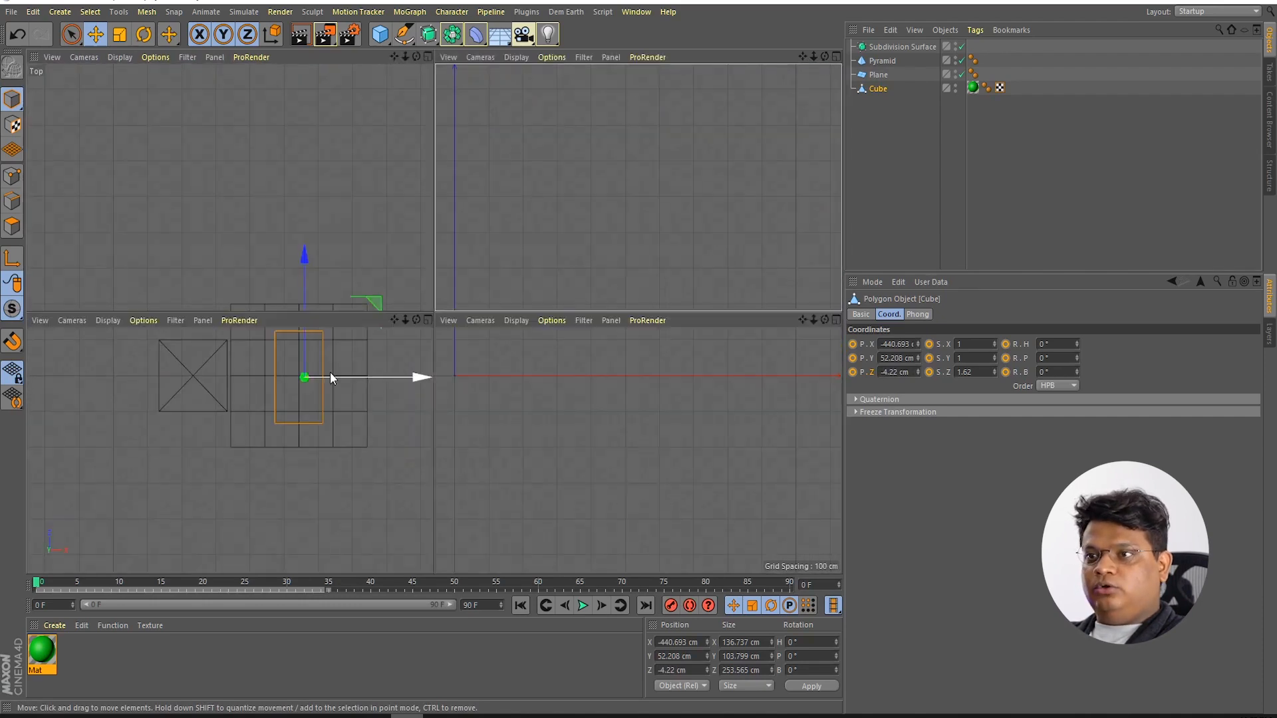
Step: Select the pyramid in the perspective view and move it above the green box, to about X -474 cm and Y 204 cm
{"action": "middle_click", "coordinate": [326, 230]}
{"action": "left_click_drag", "start_coordinate": [326, 230], "coordinate": [453, 305], "text": "alt"}
{"action": "left_click", "coordinate": [254, 357]}
{"action": "left_click", "coordinate": [453, 305]}
{"action": "left_click_drag", "start_coordinate": [452, 357], "coordinate": [385, 335], "text": "alt"}
{"action": "left_click", "coordinate": [210, 325]}
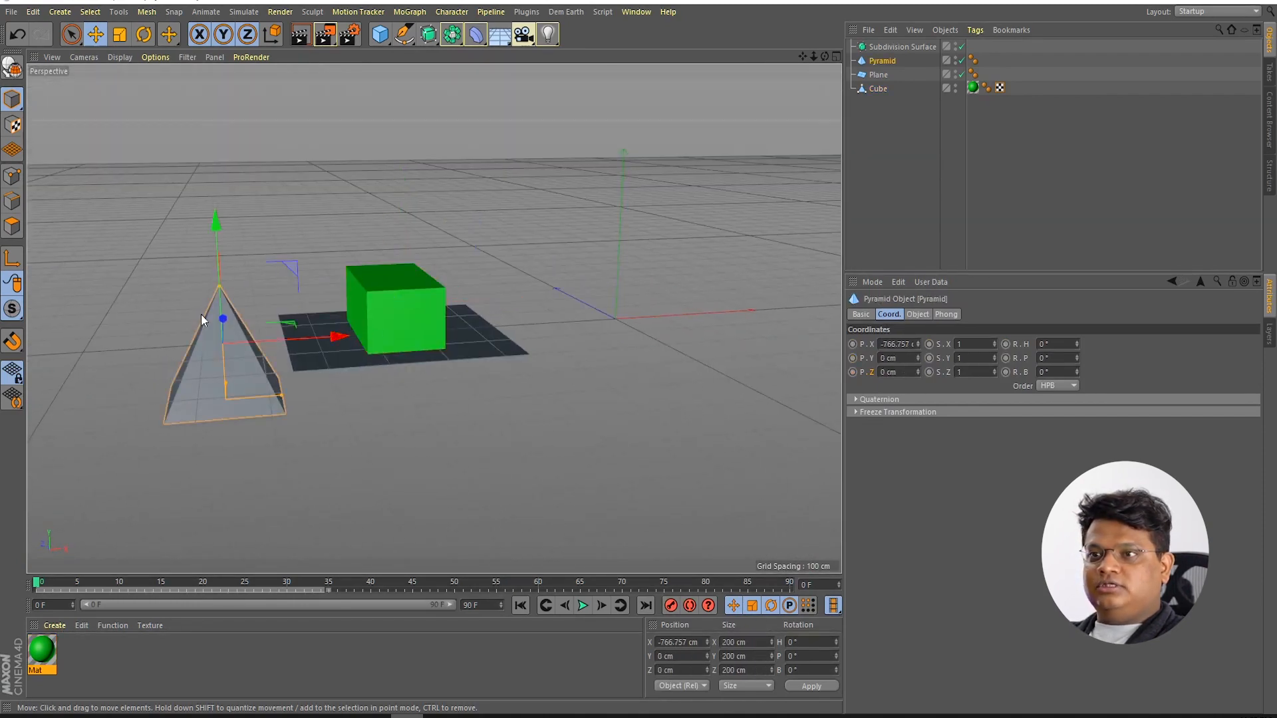
{"action": "left_click_drag", "start_coordinate": [209, 220], "coordinate": [211, 104]}
{"action": "left_click_drag", "start_coordinate": [338, 237], "coordinate": [494, 228]}
{"action": "scroll", "coordinate": [431, 250], "scroll_direction": "up", "scroll_amount": 2}
{"action": "left_click_drag", "start_coordinate": [364, 113], "coordinate": [369, 97]}
{"action": "scroll", "coordinate": [388, 302], "scroll_direction": "up", "scroll_amount": 4}
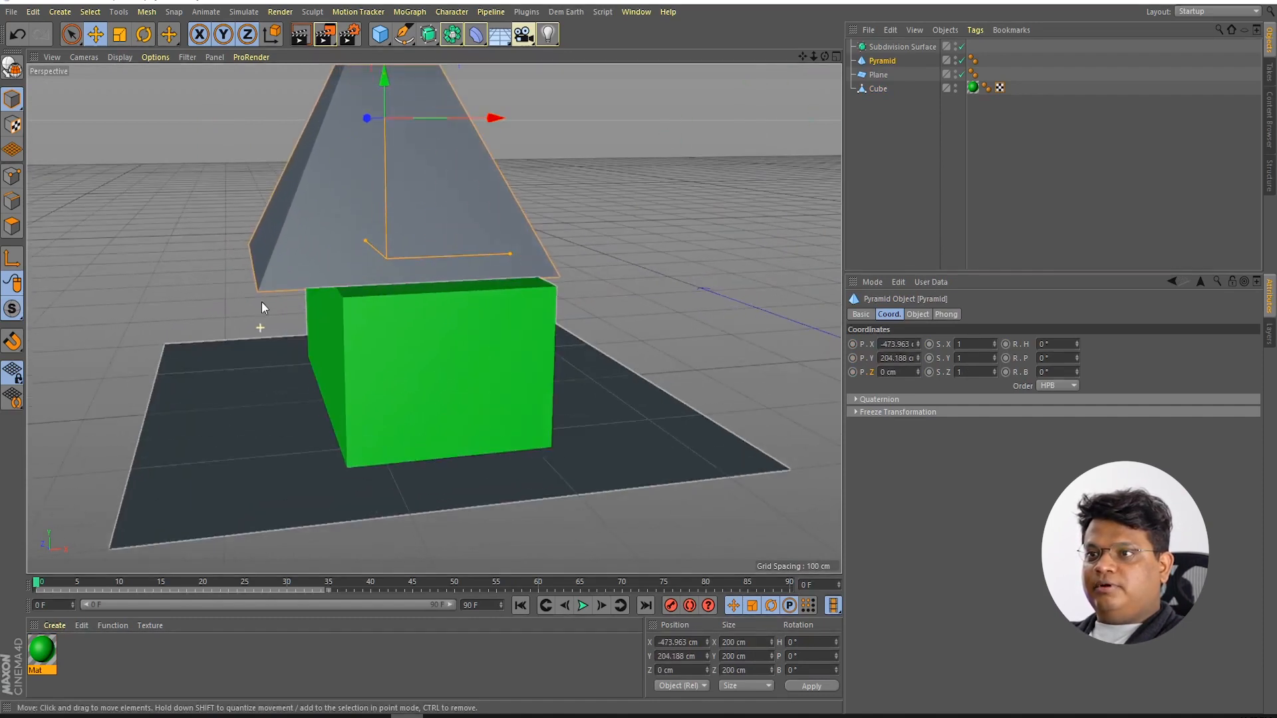
Step: Fine-tune the pyramid's height in the right view to about Y 204.5 cm, against the box's upper edge
{"action": "middle_click", "coordinate": [286, 328]}
{"action": "middle_click", "coordinate": [299, 451]}
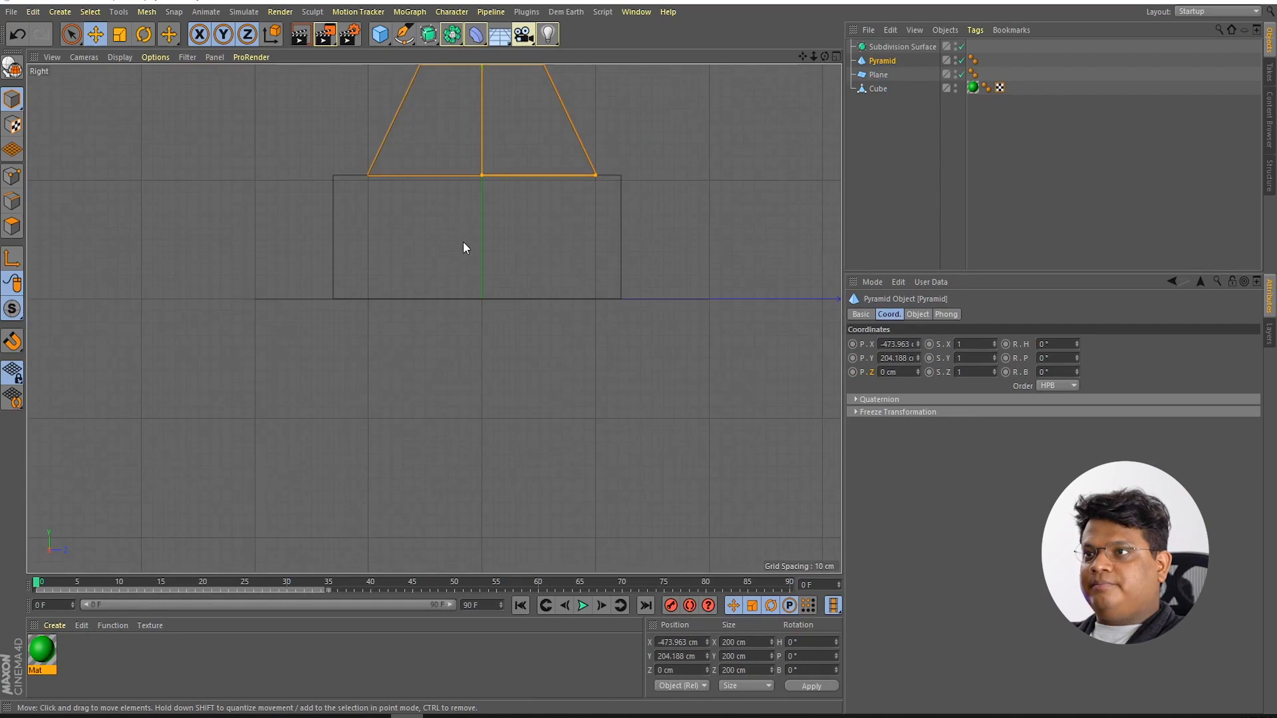
{"action": "scroll", "coordinate": [447, 336], "scroll_direction": "down", "scroll_amount": 2}
{"action": "scroll", "coordinate": [421, 419], "scroll_direction": "up", "scroll_amount": 6}
{"action": "scroll", "coordinate": [440, 351], "scroll_direction": "down", "scroll_amount": 3}
{"action": "scroll", "coordinate": [469, 354], "scroll_direction": "up", "scroll_amount": 4}
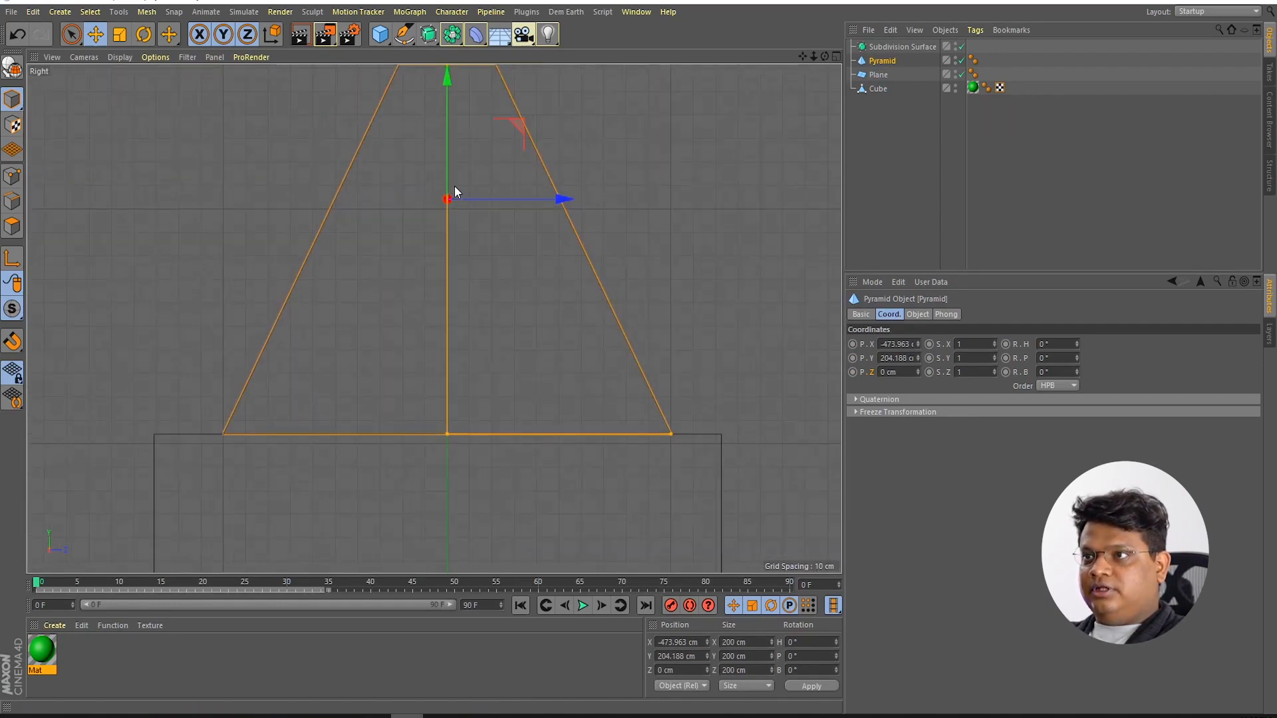
{"action": "left_click_drag", "start_coordinate": [445, 137], "coordinate": [444, 137]}
Step: Set the pyramid's scale to 0.5 on X, Y and Z
{"action": "left_click", "coordinate": [972, 345]}
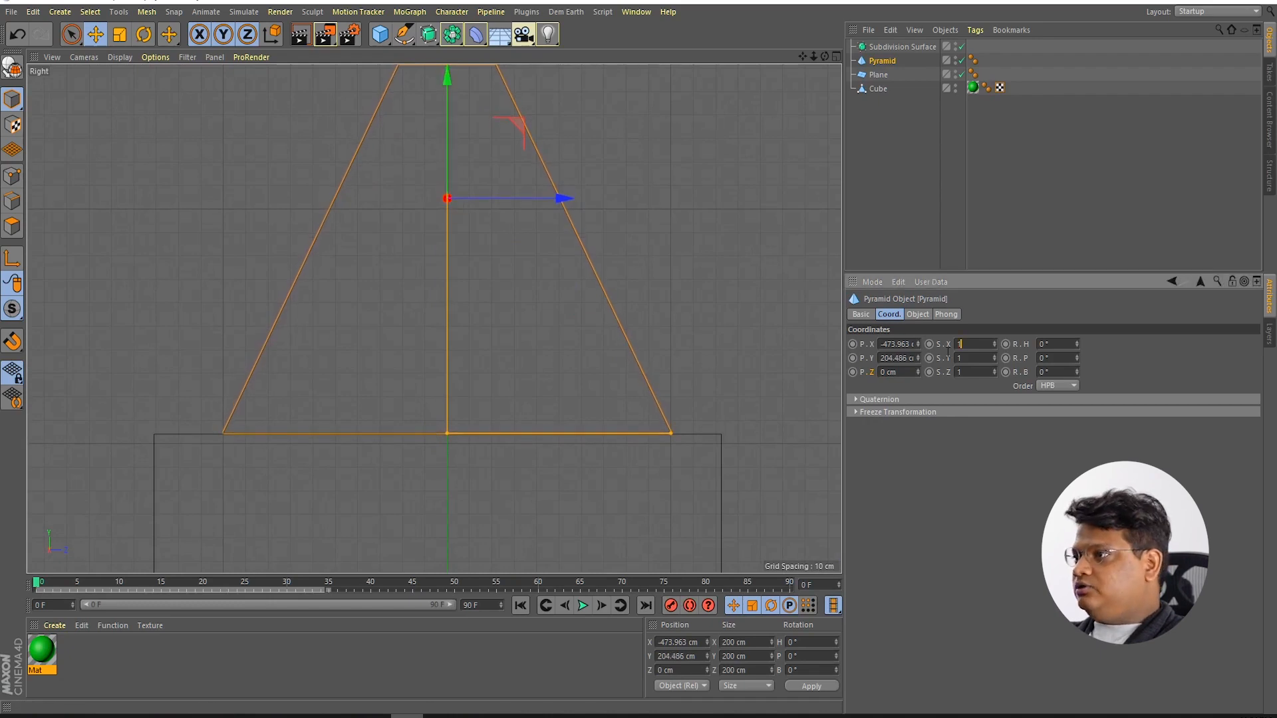
{"action": "type", "text": "0.5"}
{"action": "key", "text": "Tab"}
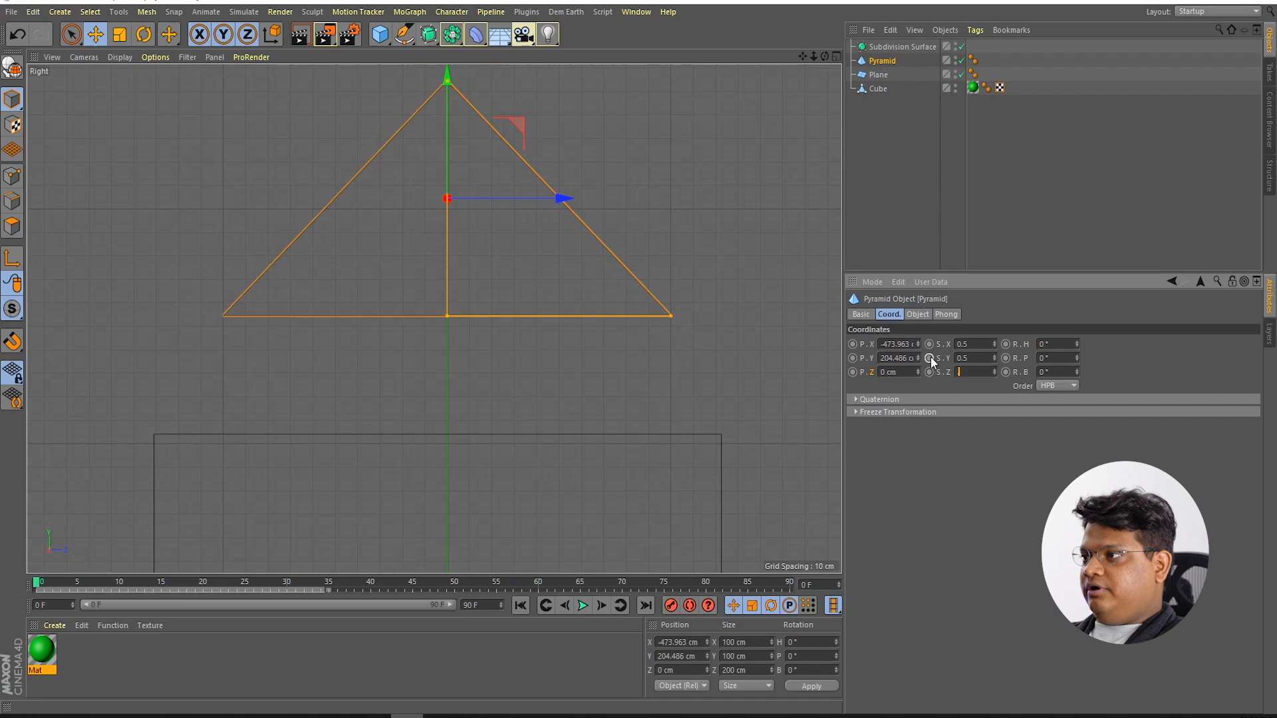
{"action": "type", "text": "0.5"}
{"action": "key", "text": "Return"}
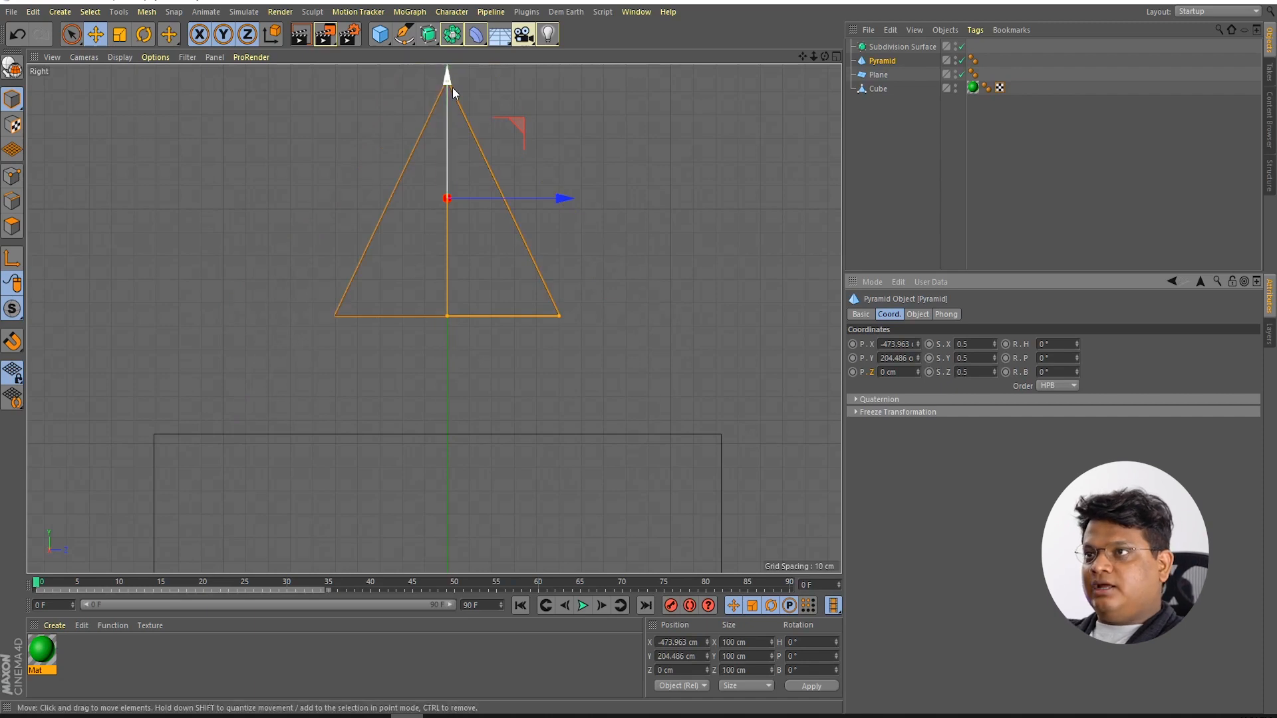
Step: Lower the pyramid onto the green box at about Y 154 cm and shift it to about X -456 cm
{"action": "left_click_drag", "start_coordinate": [446, 85], "coordinate": [449, 272]}
{"action": "key", "text": "ctrl+z"}
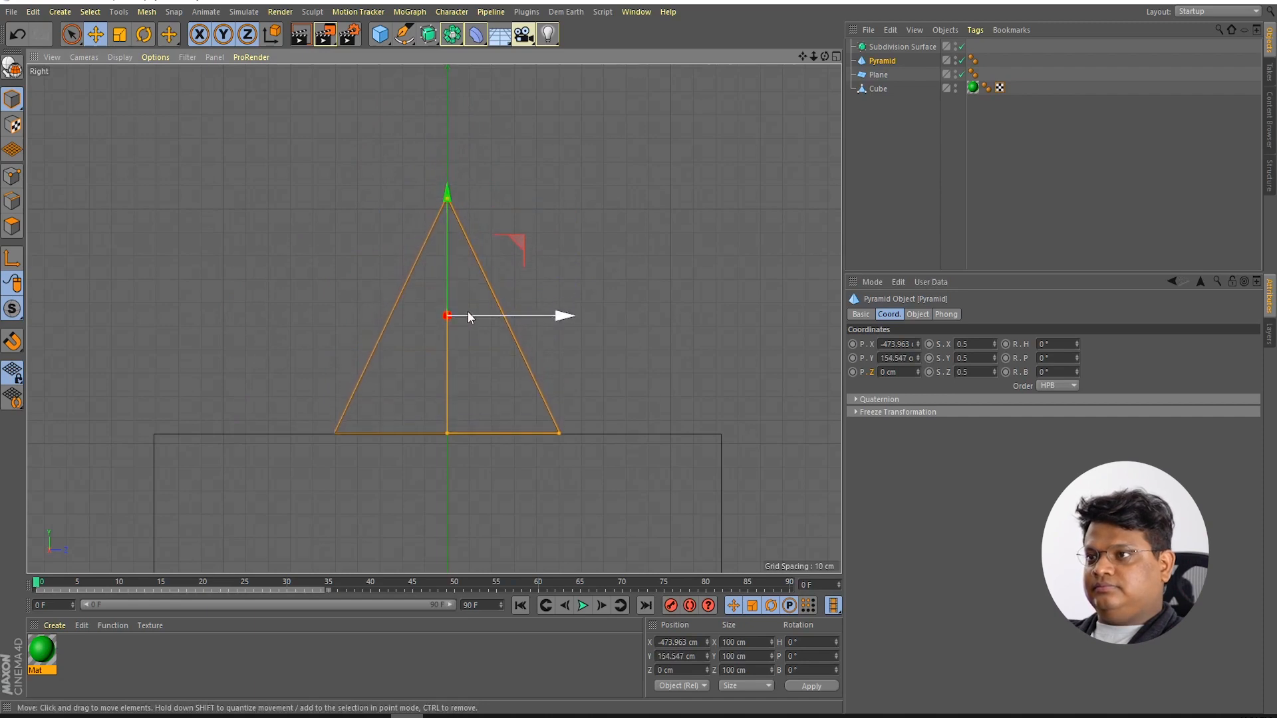
{"action": "middle_click", "coordinate": [474, 304]}
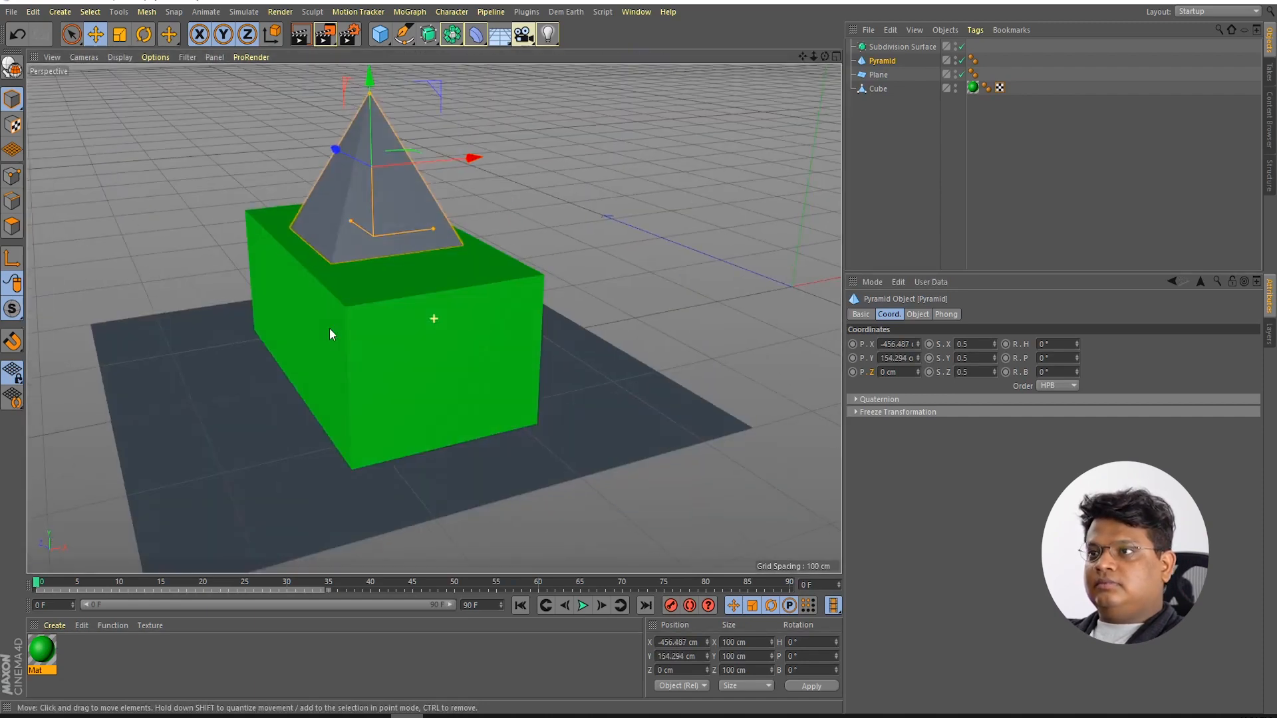
Step: Try altering the pyramid's X and Y sizes in its object properties, undoing each change
{"action": "left_click", "coordinate": [259, 210]}
{"action": "left_click", "coordinate": [361, 171]}
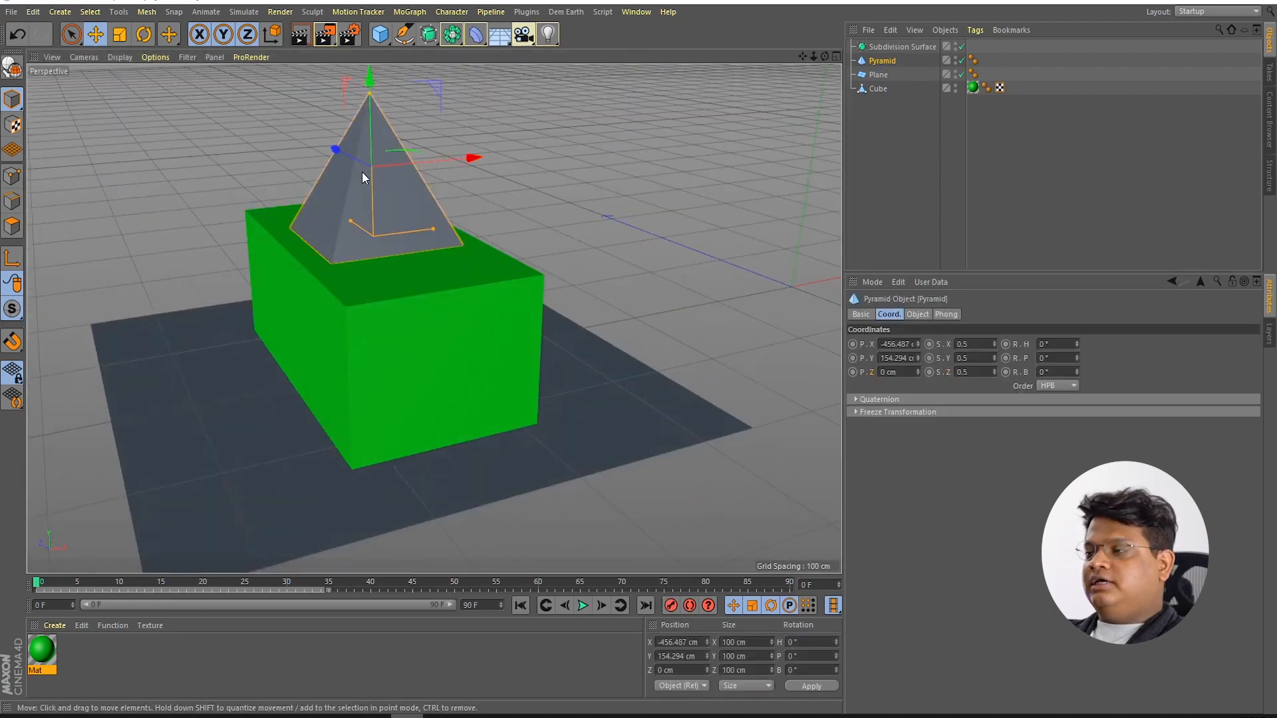
{"action": "left_click", "coordinate": [917, 314]}
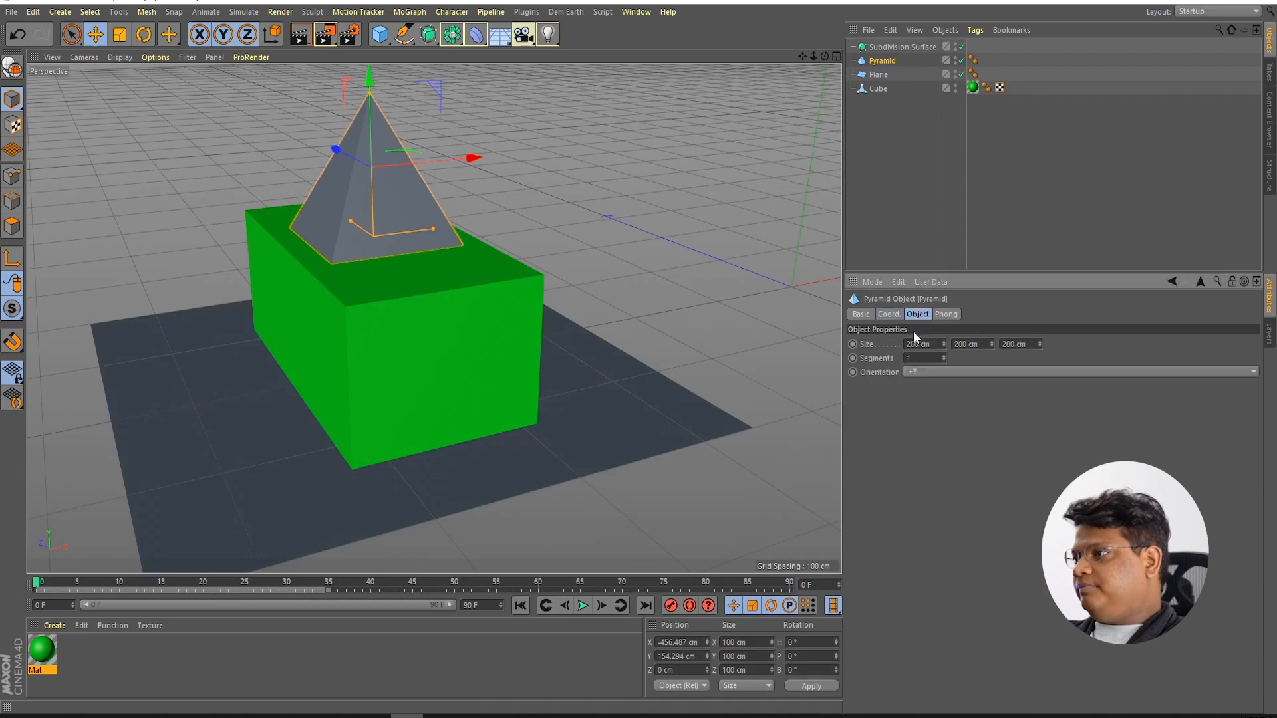
{"action": "left_click_drag", "start_coordinate": [944, 344], "coordinate": [944, 327]}
{"action": "key", "text": "ctrl+z"}
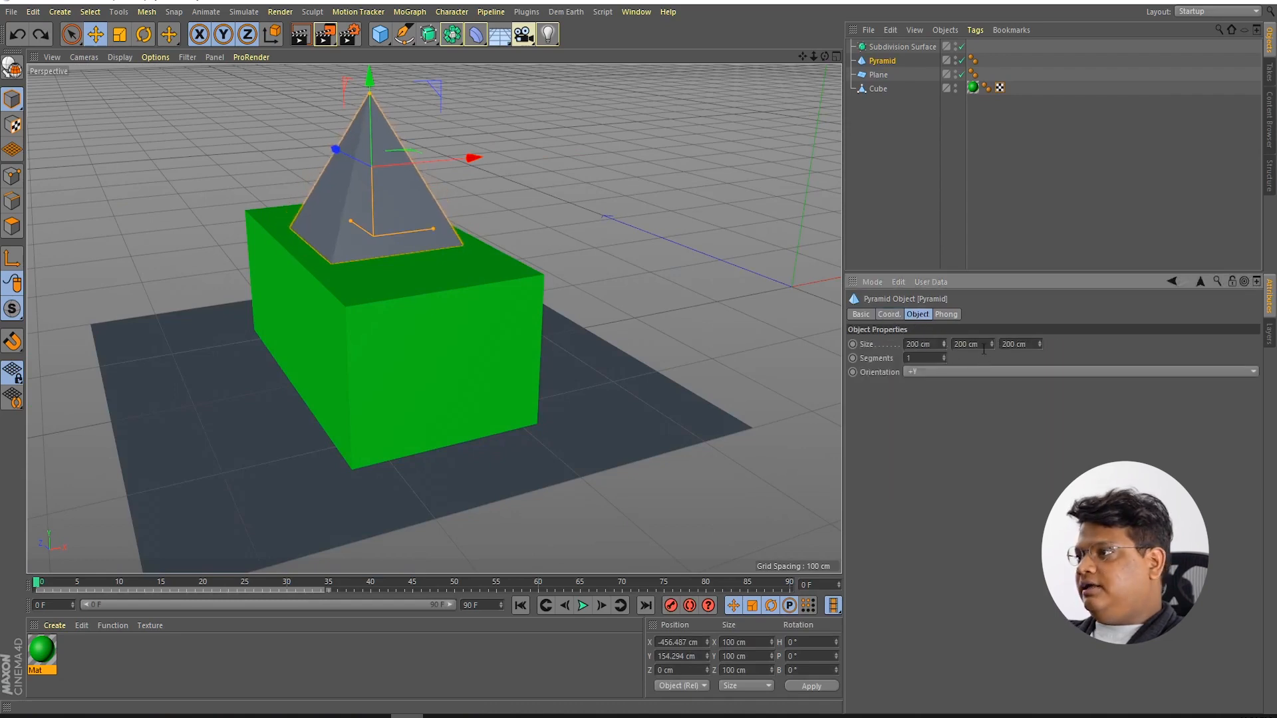
{"action": "left_click_drag", "start_coordinate": [992, 344], "coordinate": [992, 328]}
{"action": "key", "text": "ctrl+z"}
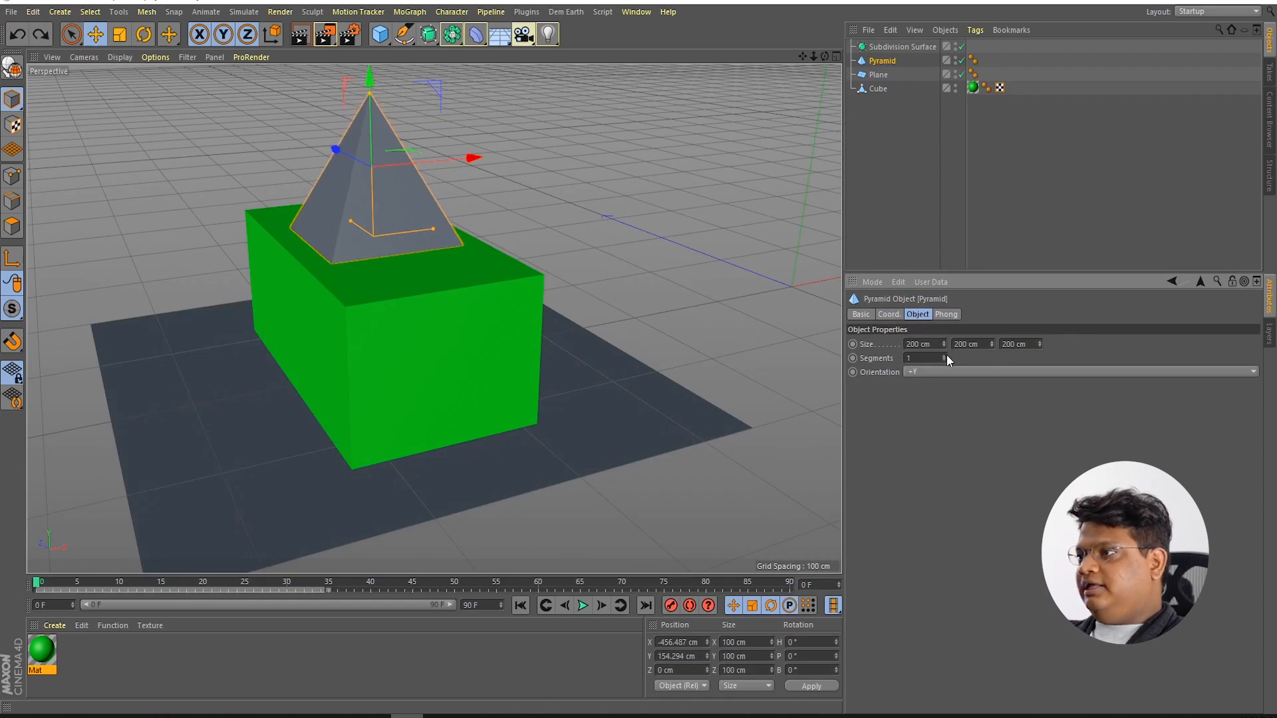
{"action": "key", "text": "Return"}
Step: Look through the pyramid's coordinate, Phong and basic properties
{"action": "left_click", "coordinate": [893, 314]}
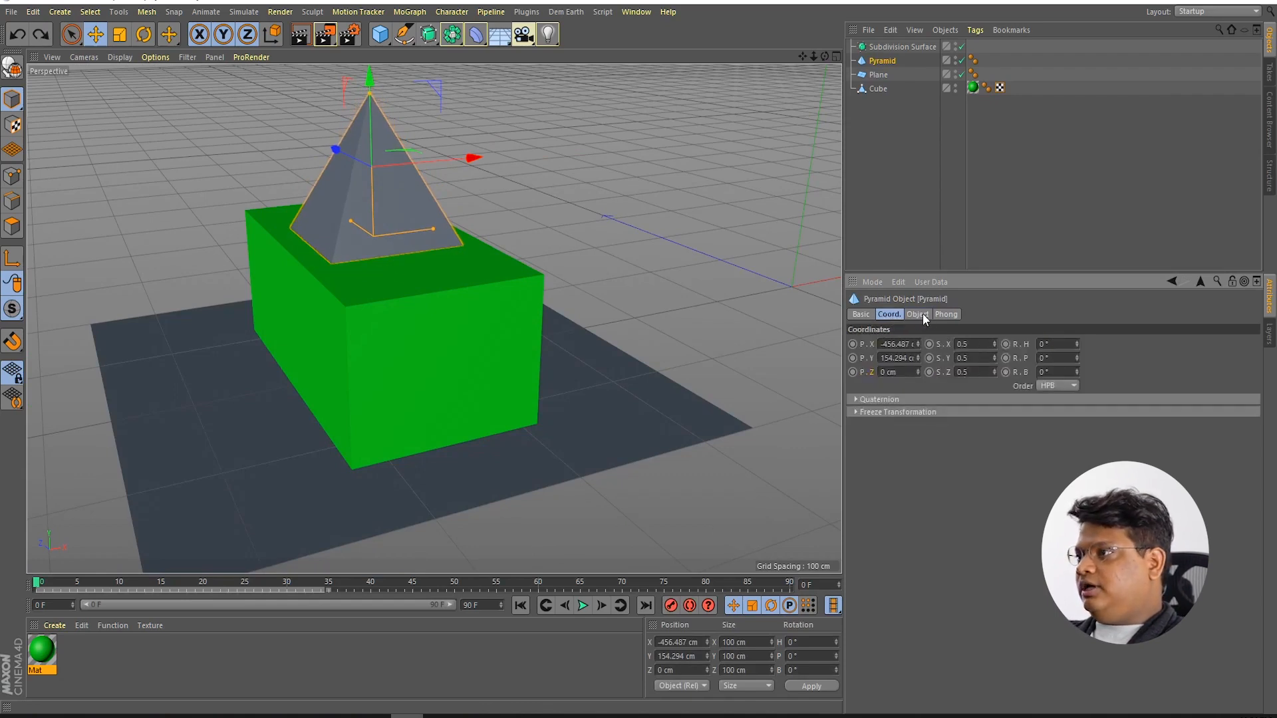
{"action": "left_click", "coordinate": [943, 314]}
{"action": "left_click", "coordinate": [861, 314]}
Step: Inspect the stacked plane, box and pyramid in the four views, the top view and from another perspective angle
{"action": "middle_click", "coordinate": [348, 366]}
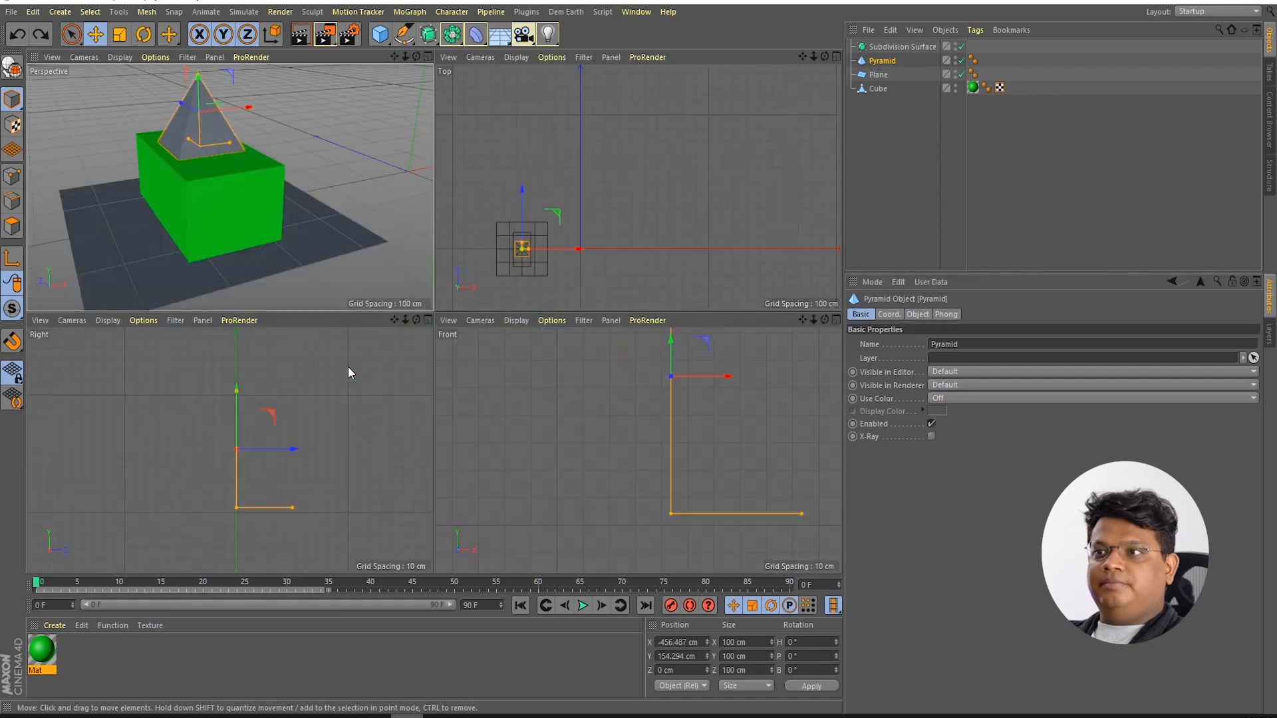
{"action": "middle_click", "coordinate": [525, 197]}
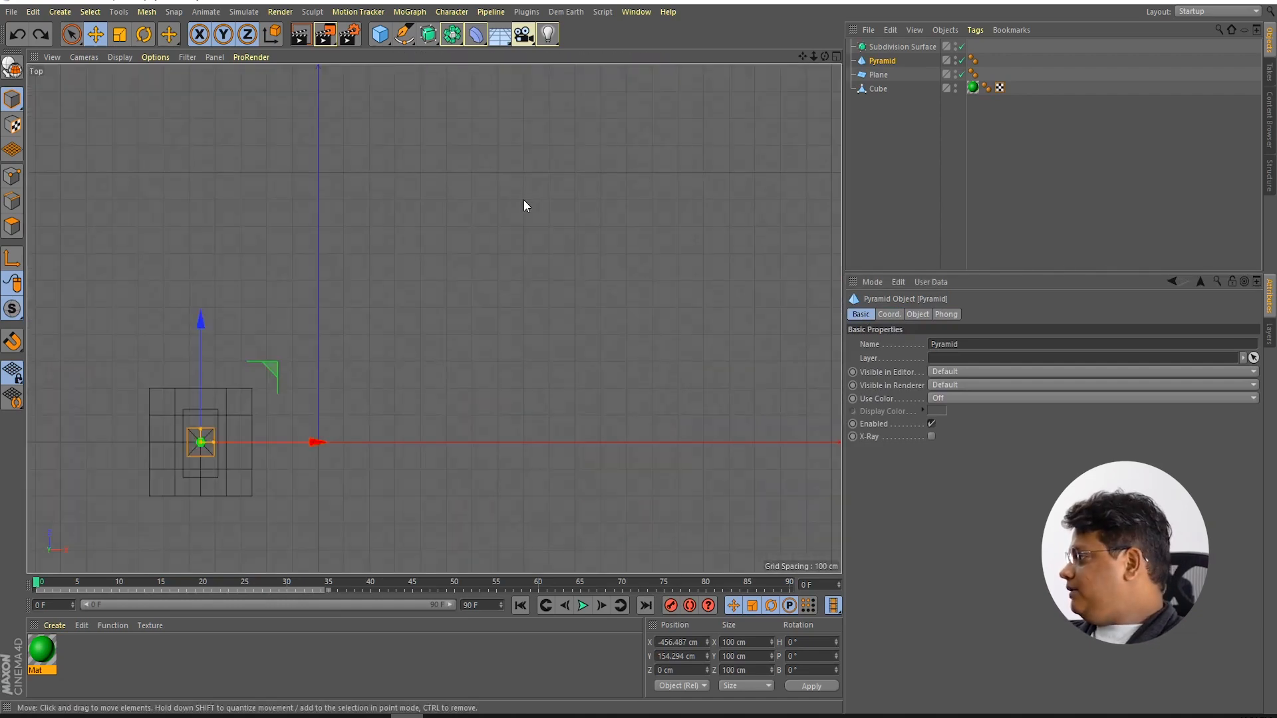
{"action": "middle_click", "coordinate": [291, 219]}
{"action": "middle_click", "coordinate": [276, 211]}
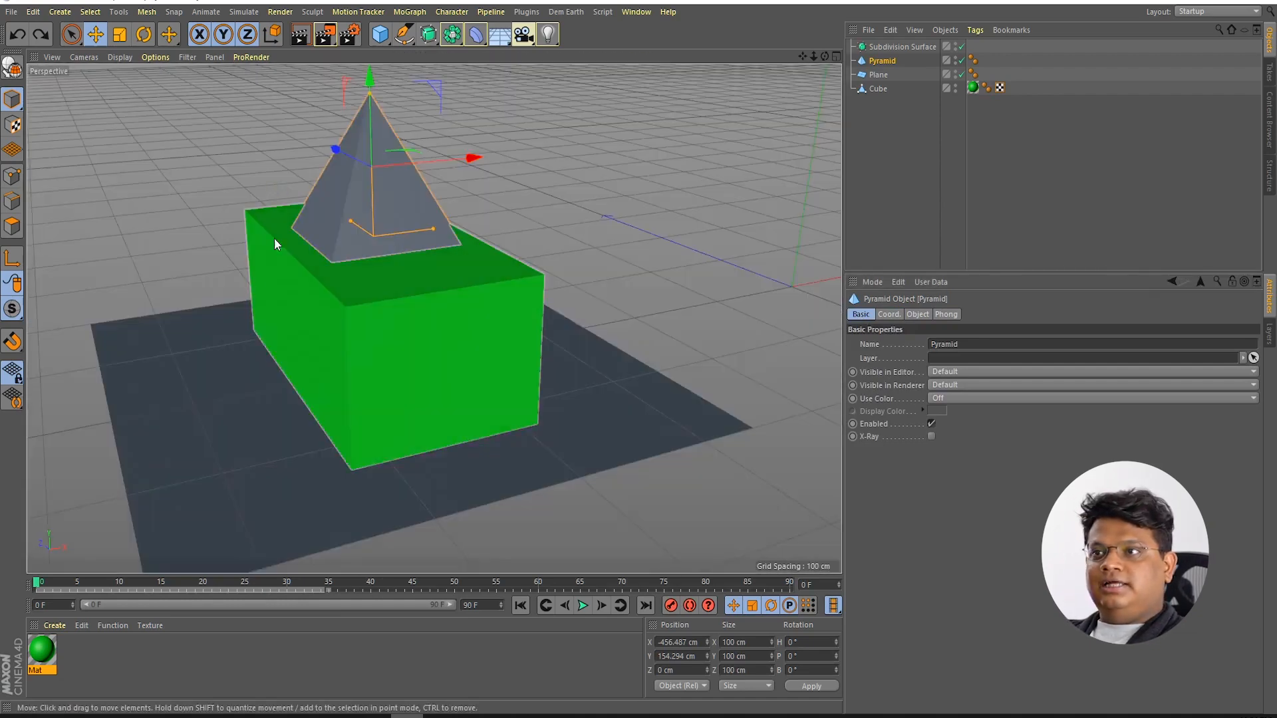
{"action": "left_click_drag", "start_coordinate": [431, 333], "coordinate": [336, 378], "text": "alt"}
{"action": "left_click", "coordinate": [156, 249]}
{"action": "scroll", "coordinate": [428, 380], "scroll_direction": "down", "scroll_amount": 3}
{"action": "scroll", "coordinate": [428, 380], "scroll_direction": "up", "scroll_amount": 2}
{"action": "left_click", "coordinate": [406, 429]}
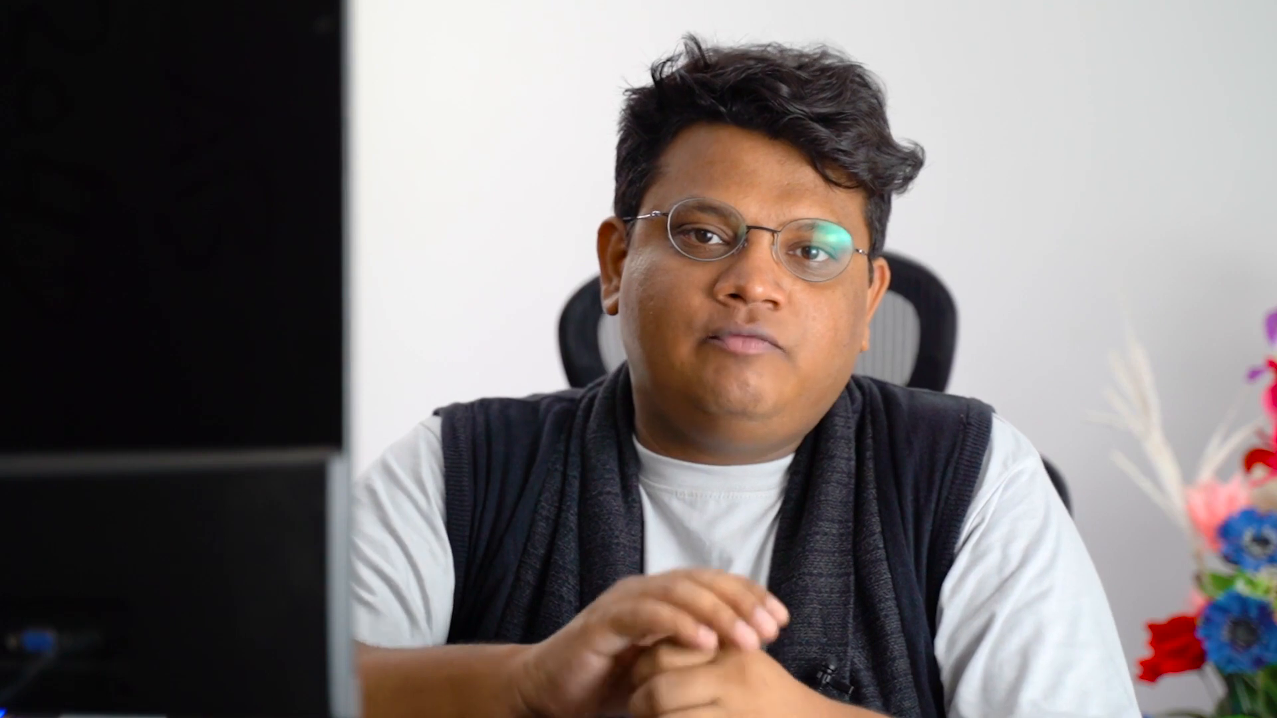